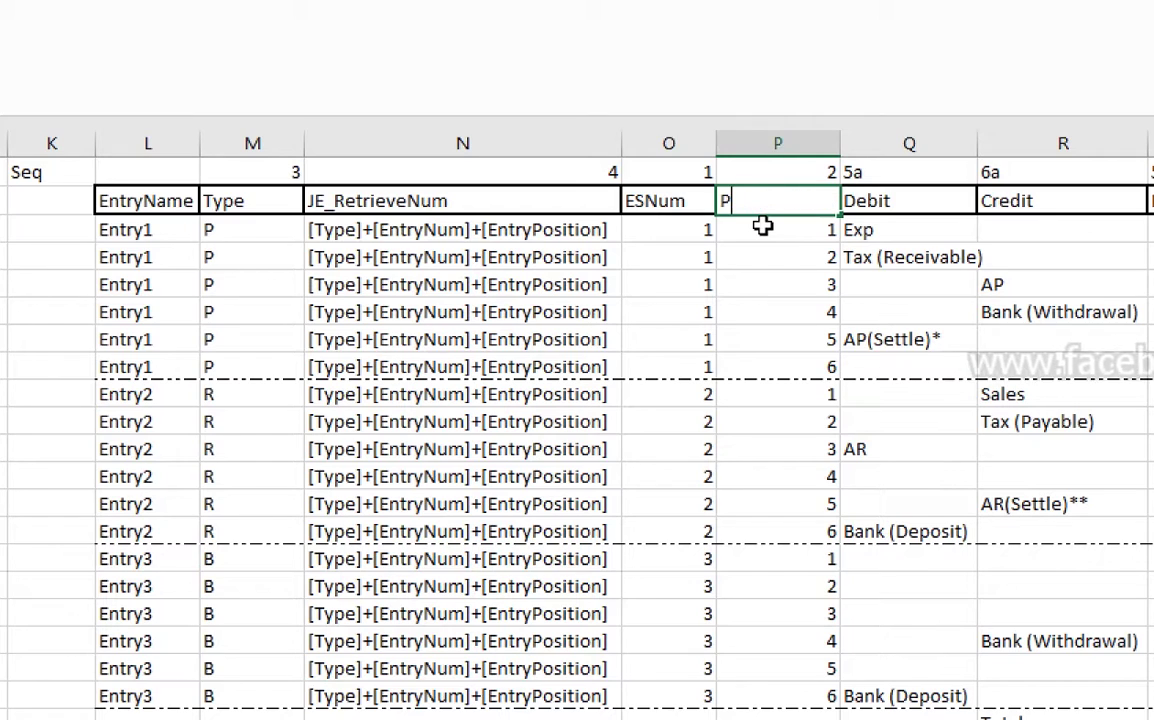
Rename the header in cell P2, beside ESNum, as PosNum
{"action": "key", "text": "BackSpace"}
{"action": "key", "text": "BackSpace"}
{"action": "key", "text": "BackSpace"}
{"action": "type", "text": "osNum"}
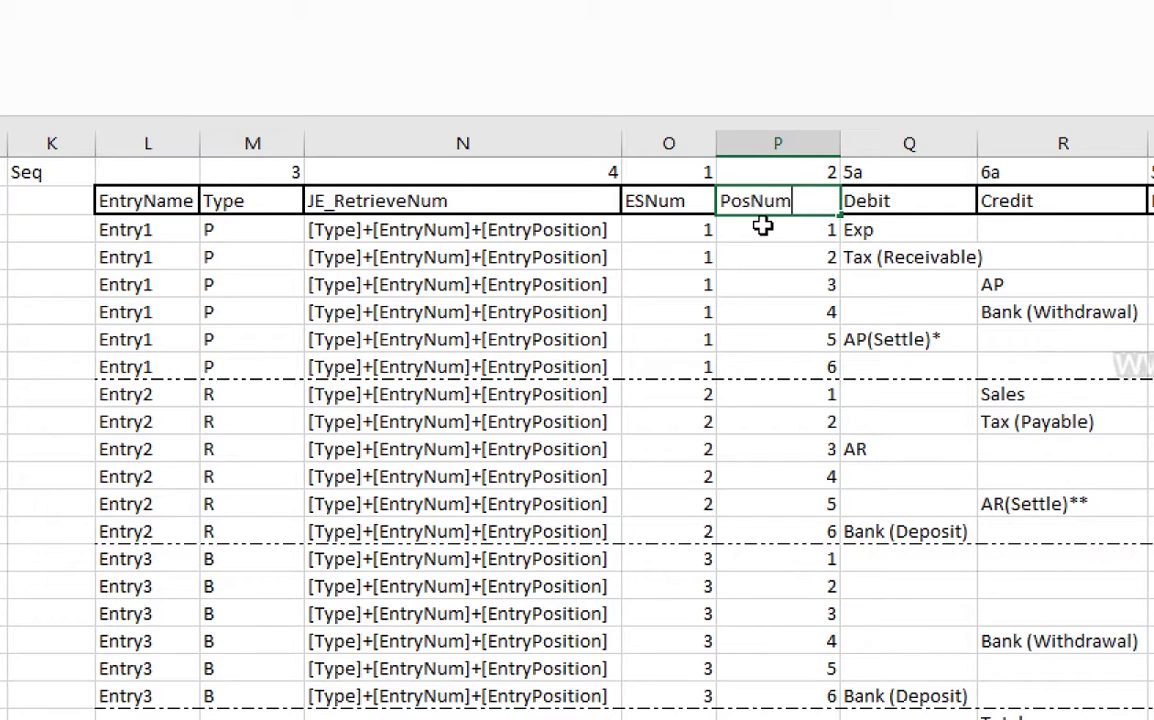
{"action": "key", "text": "Return"}
{"action": "key", "text": "Right"}
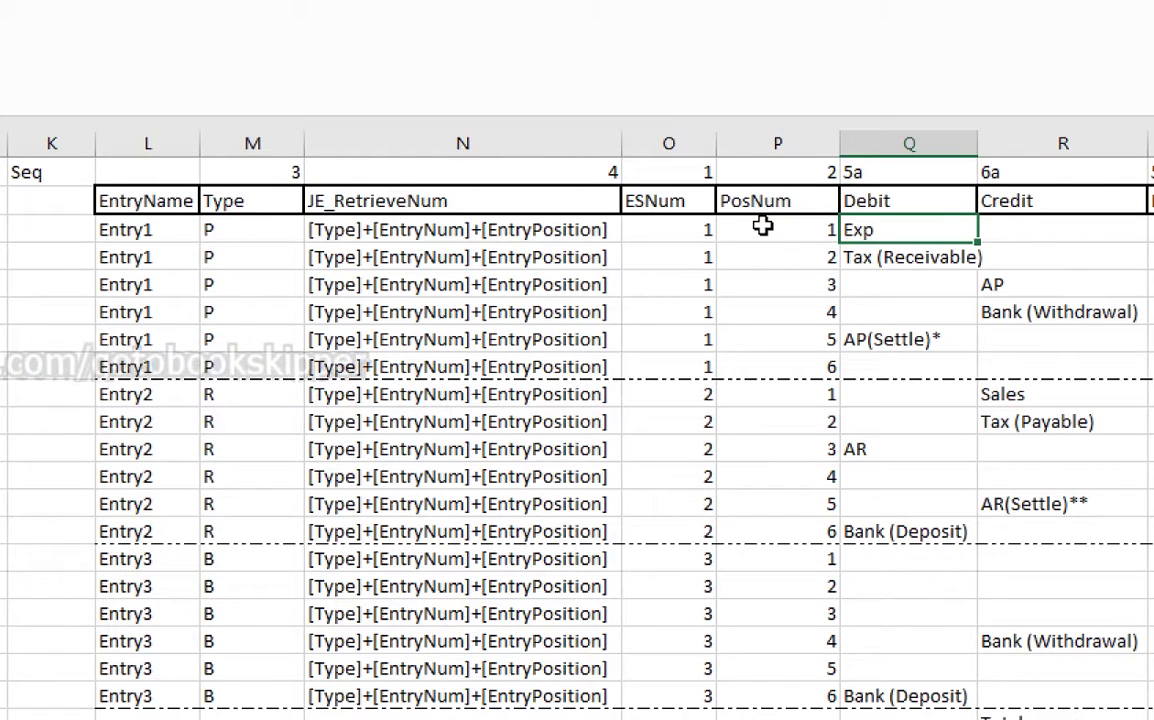
{"action": "key", "text": "Left"}
{"action": "key", "text": "Right"}
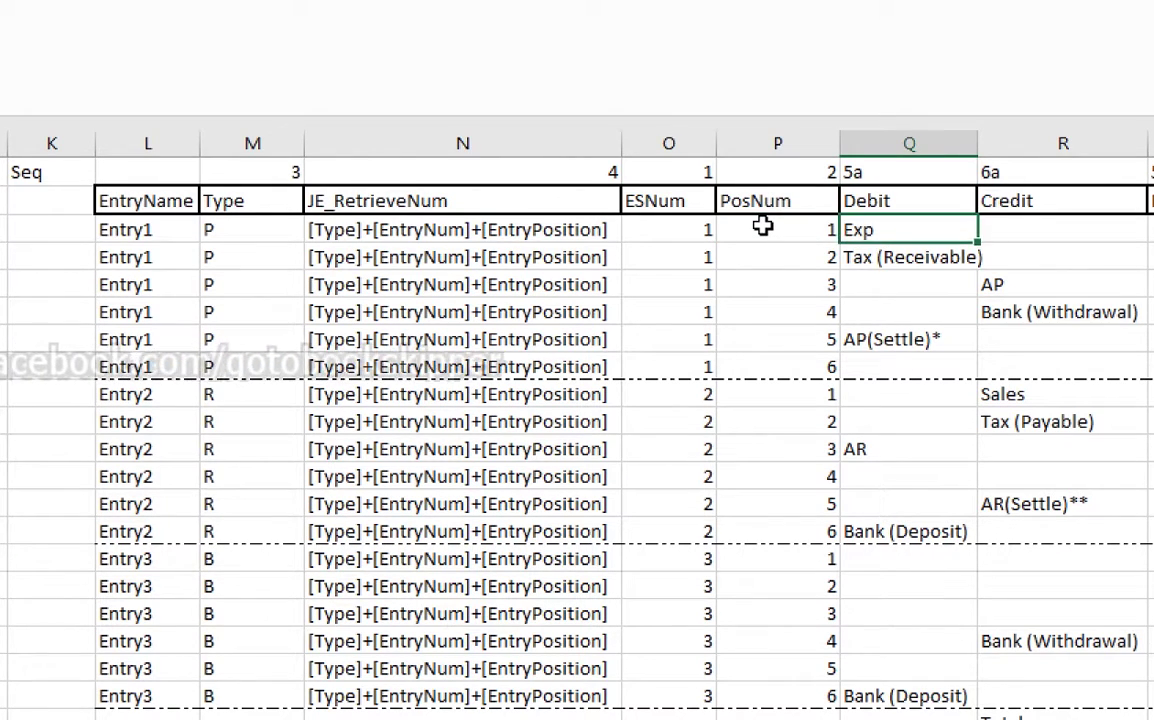
{"action": "key", "text": "Right"}
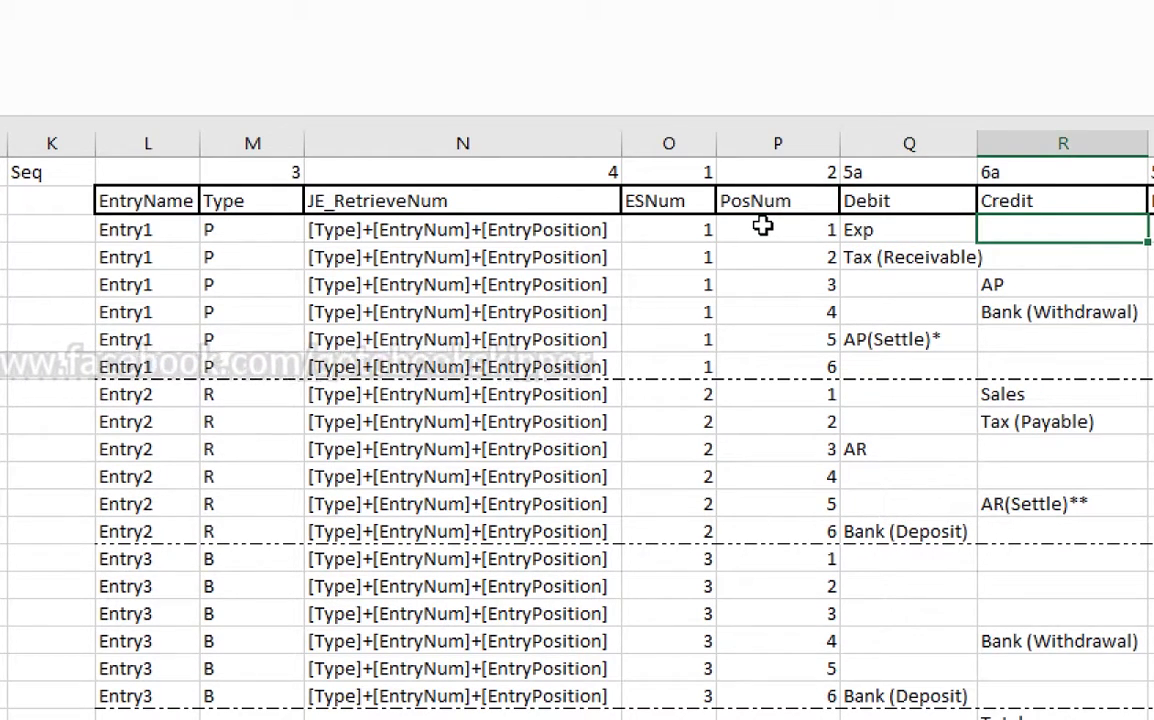
{"action": "key", "text": "Right"}
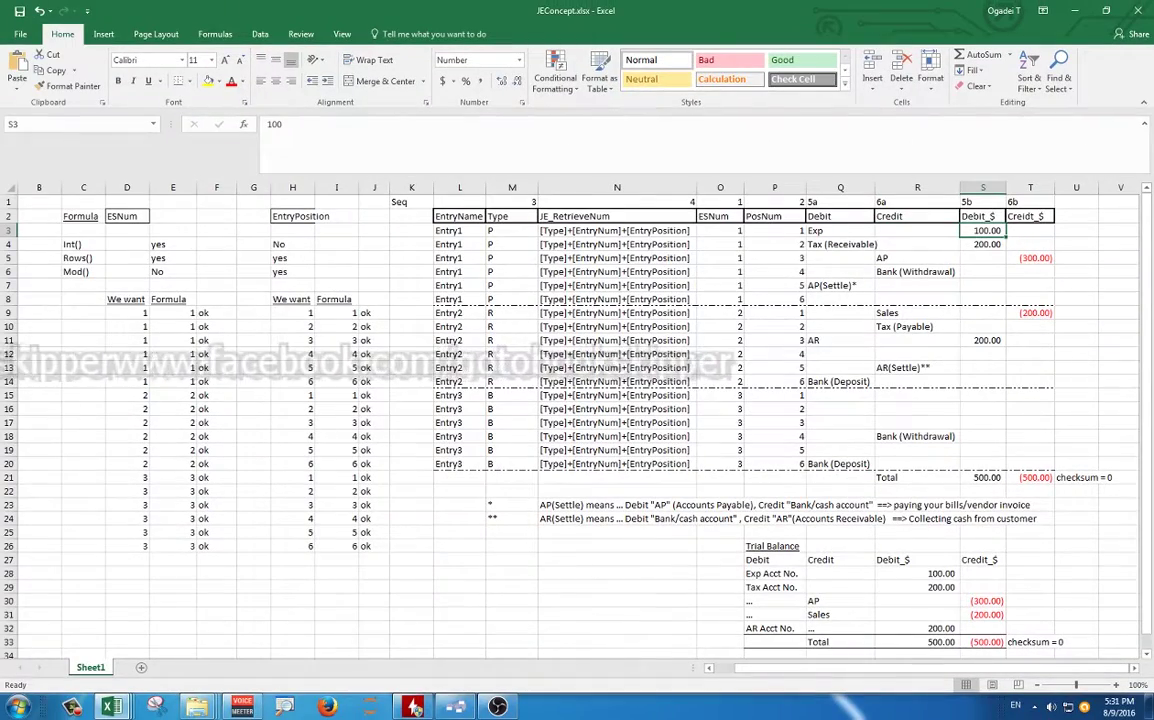
In the FsrV10.xlsx workbook, rename Table1 as JEList and add the comment "Journal Entry"
{"action": "left_click", "coordinate": [112, 706]}
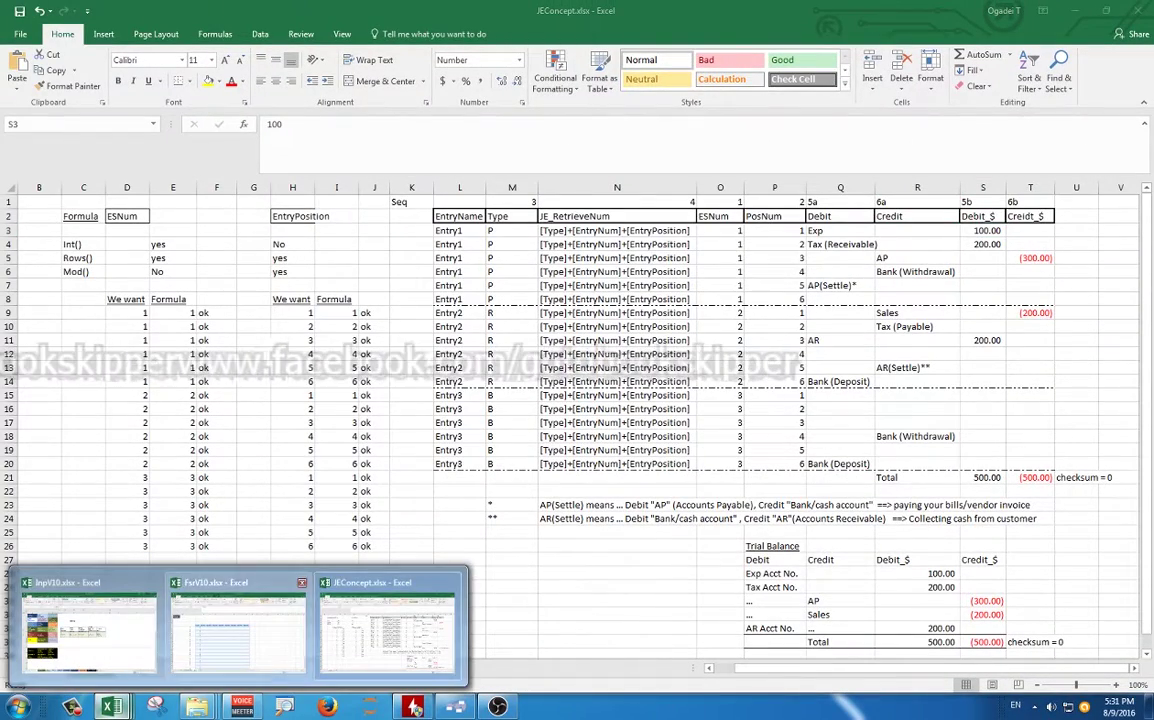
{"action": "left_click", "coordinate": [240, 630]}
{"action": "key", "text": "Down"}
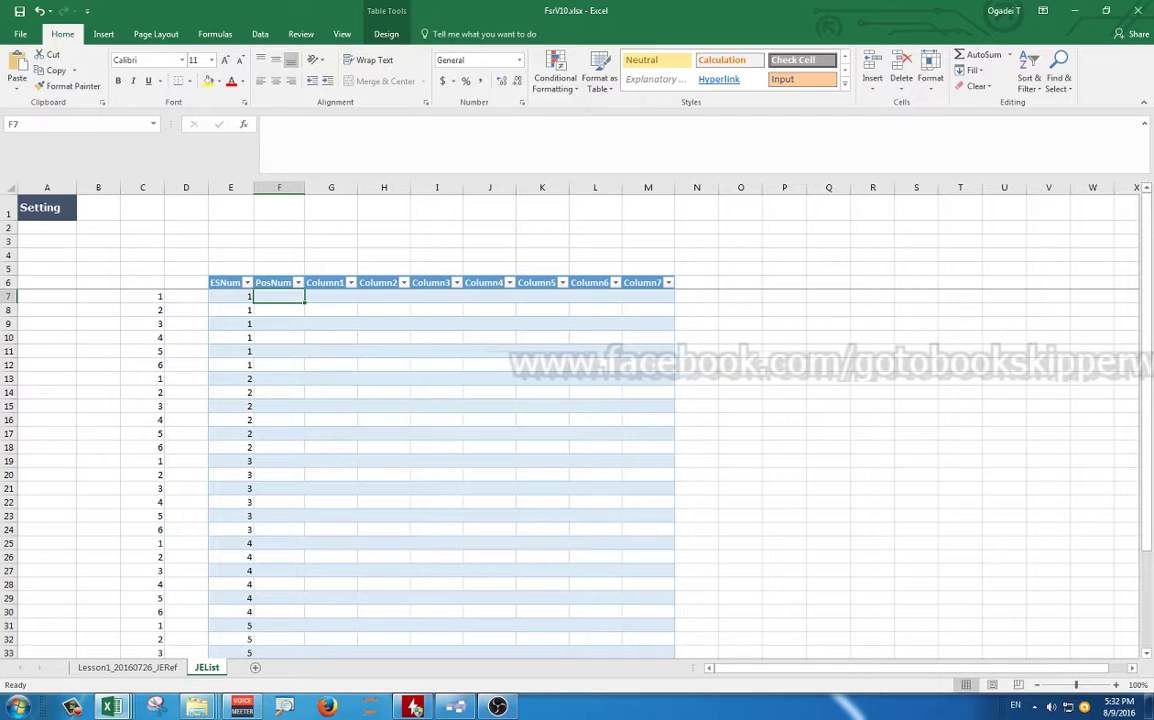
{"action": "key", "text": "ctrl+F3"}
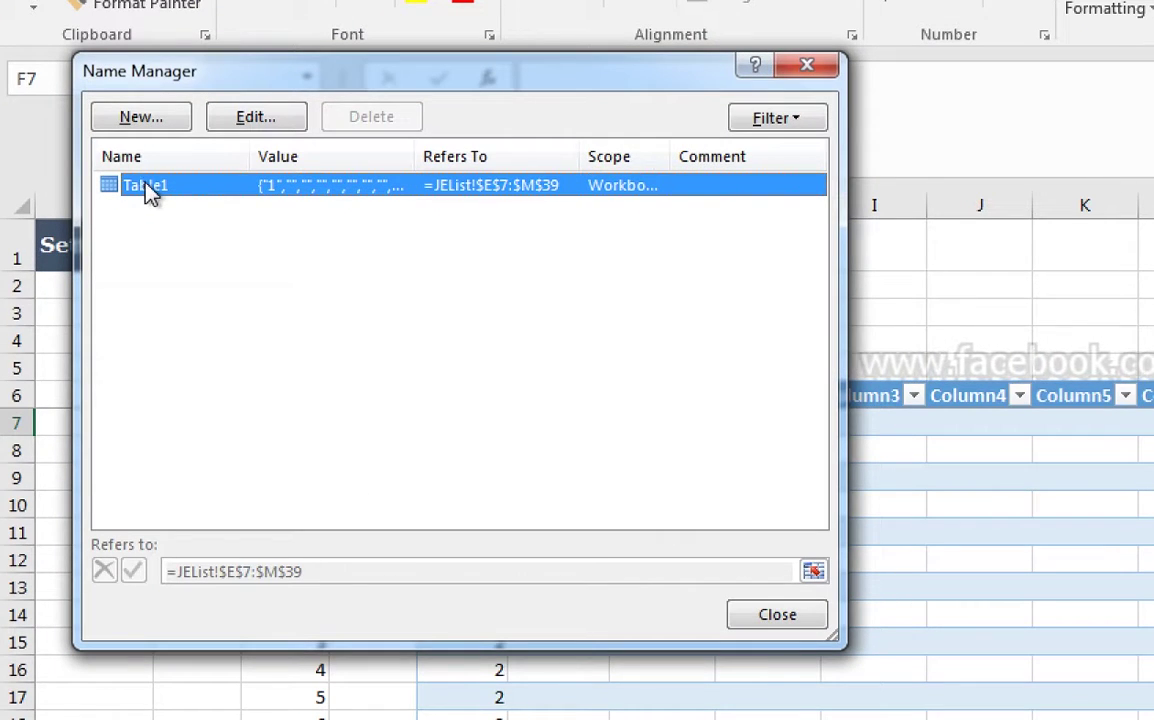
{"action": "left_click", "coordinate": [225, 122]}
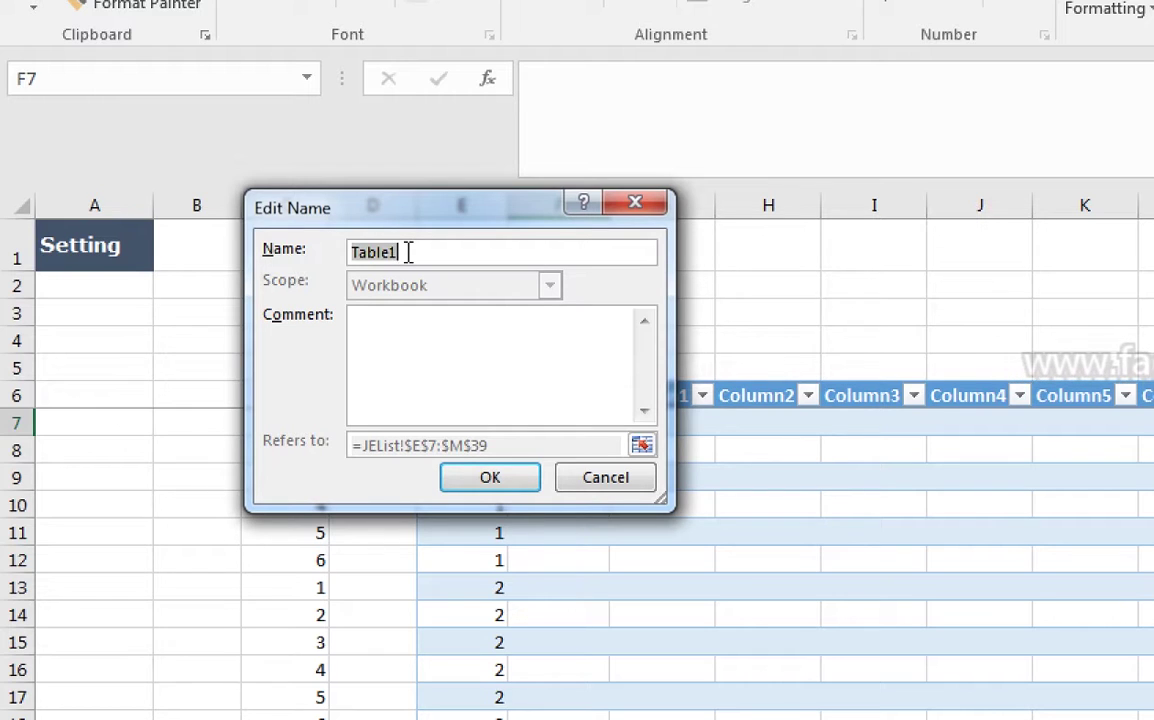
{"action": "type", "text": "JEList"}
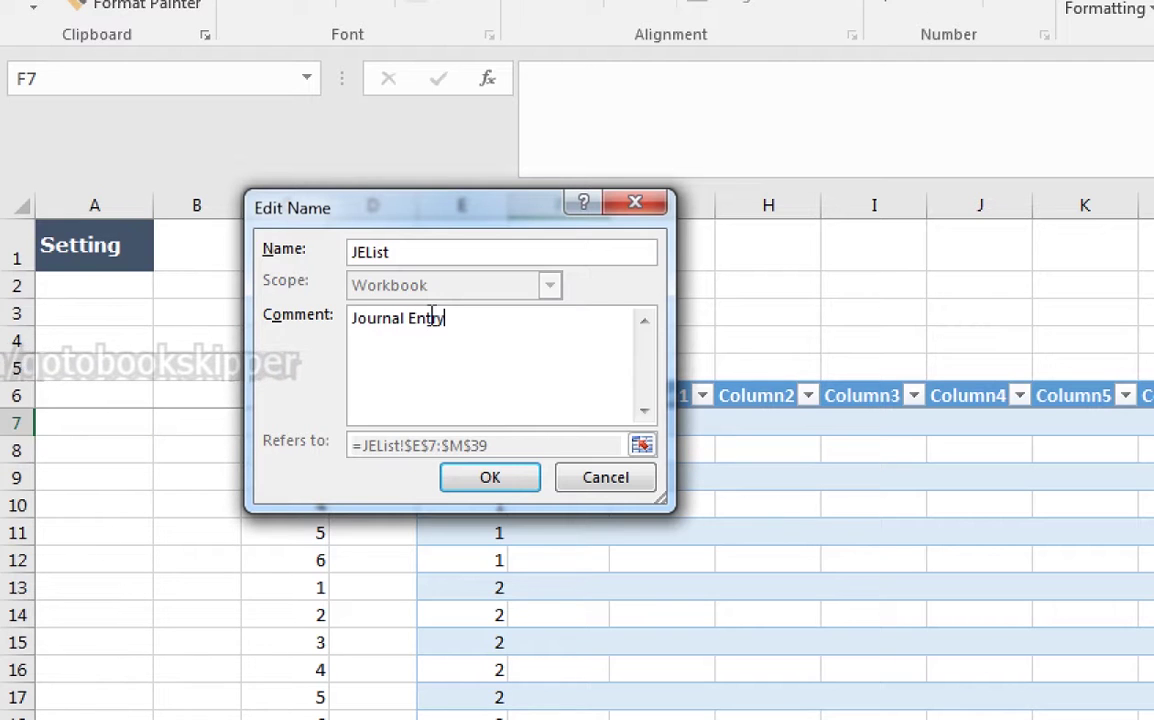
{"action": "left_click", "coordinate": [488, 474]}
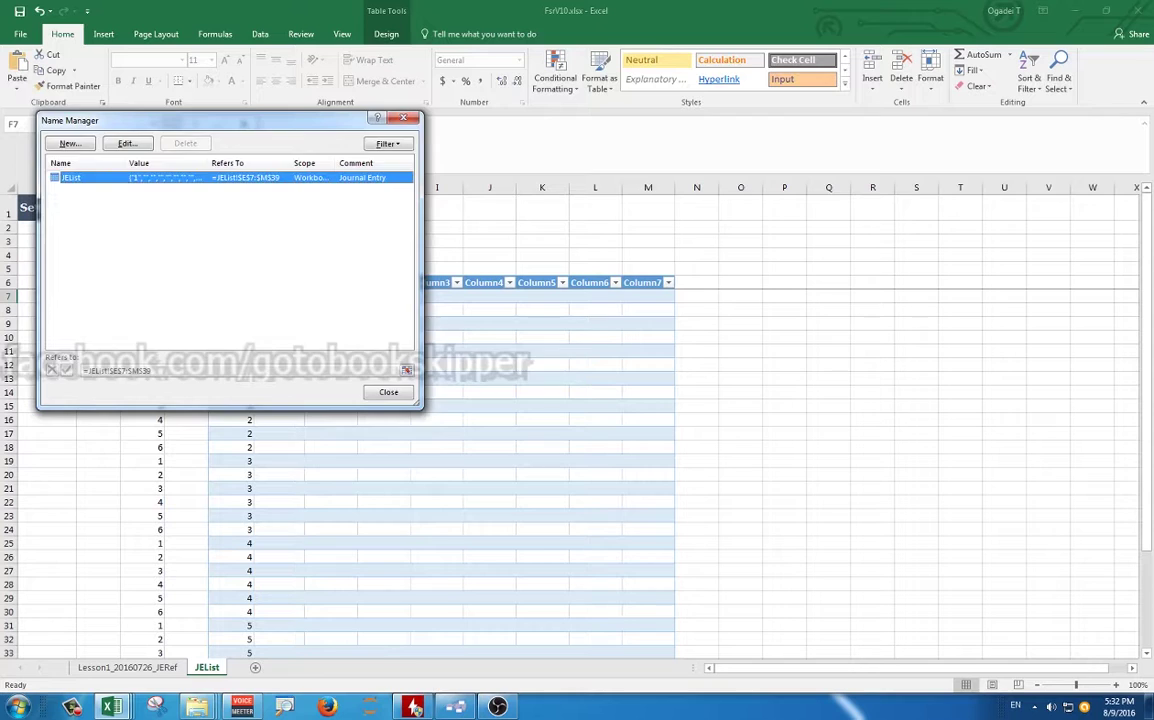
{"action": "key", "text": "Escape"}
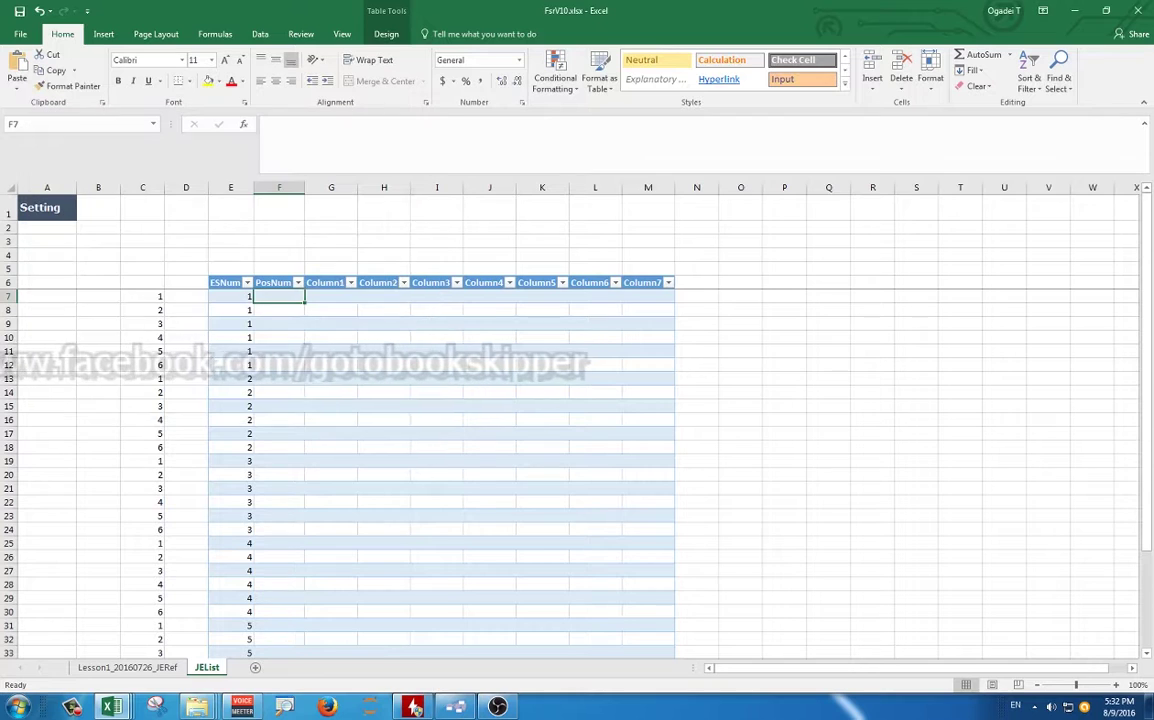
Test the reference =JEList[ESNum] in cell O8 by filling it down, and clear the test cells
{"action": "left_click", "coordinate": [740, 310]}
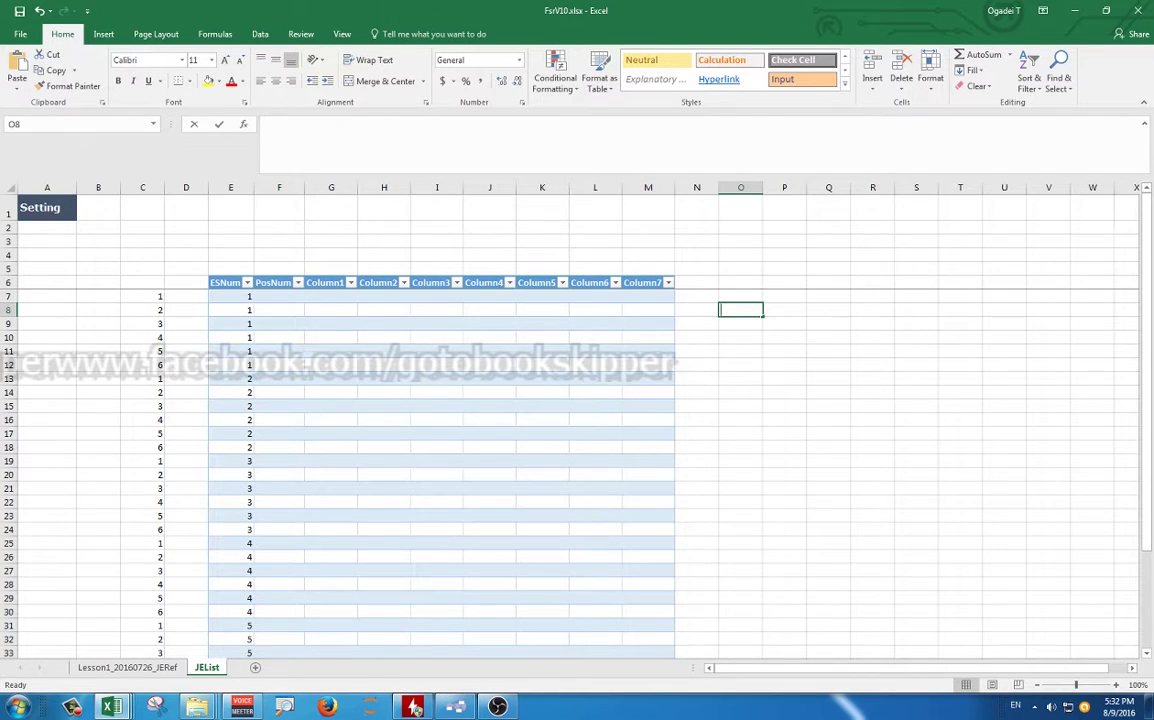
{"action": "type", "text": "=JEList[ESNum"}
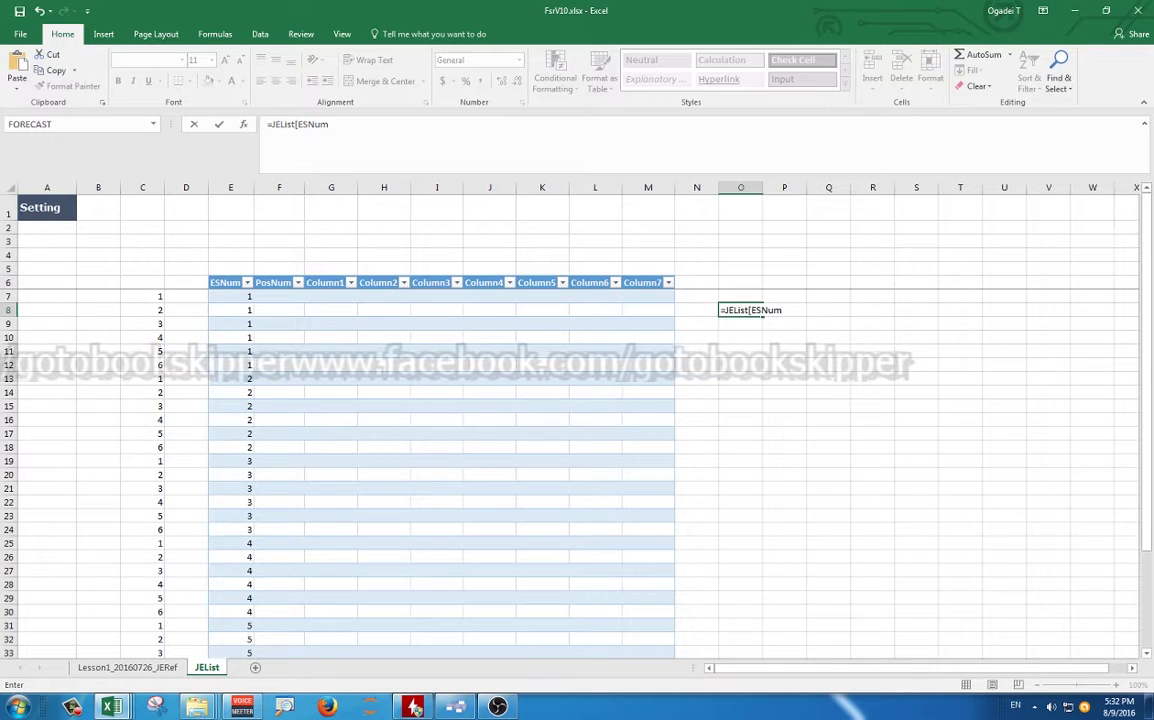
{"action": "key", "text": "ctrl+Return"}
{"action": "left_click_drag", "start_coordinate": [762, 316], "coordinate": [762, 316]}
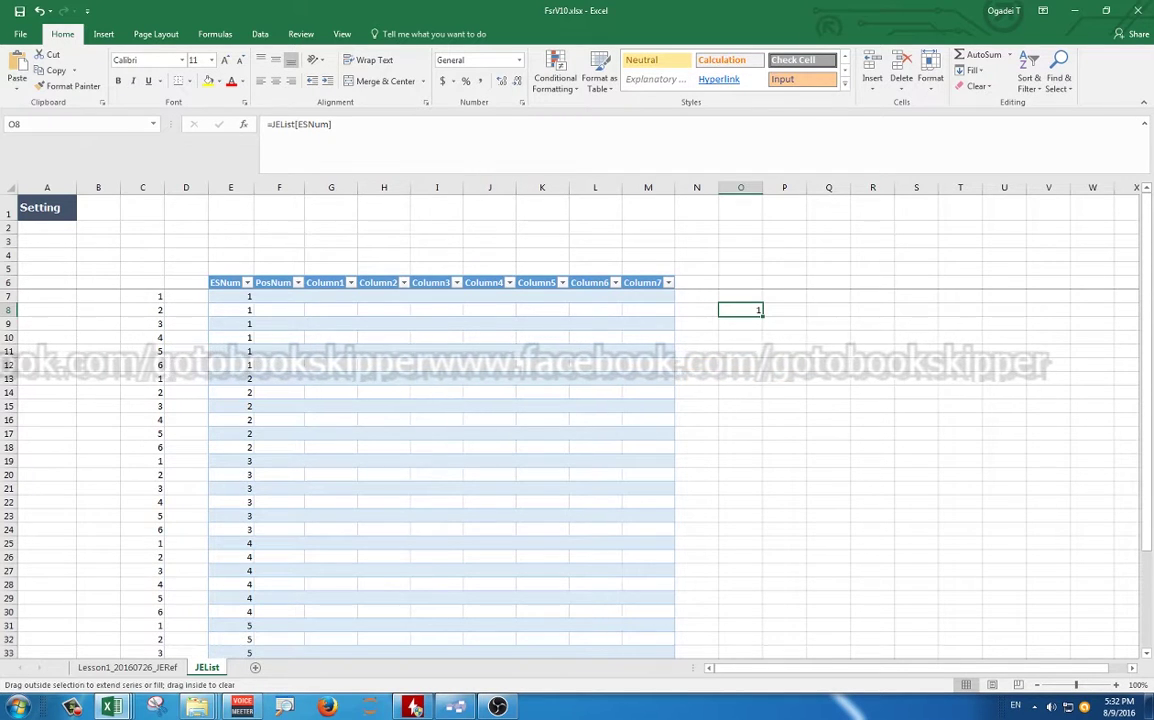
{"action": "left_click_drag", "start_coordinate": [770, 433], "coordinate": [763, 430]}
{"action": "key", "text": "Delete"}
Examine the repeating position-number formula in column C beside the JEList table, from row 7 through the second group of six
{"action": "key", "text": "Left"}
{"action": "key", "text": "Left"}
{"action": "key", "text": "Left"}
{"action": "key", "text": "Left"}
{"action": "key", "text": "Left"}
{"action": "key", "text": "Left"}
{"action": "key", "text": "Left"}
{"action": "key", "text": "Left"}
{"action": "key", "text": "Left"}
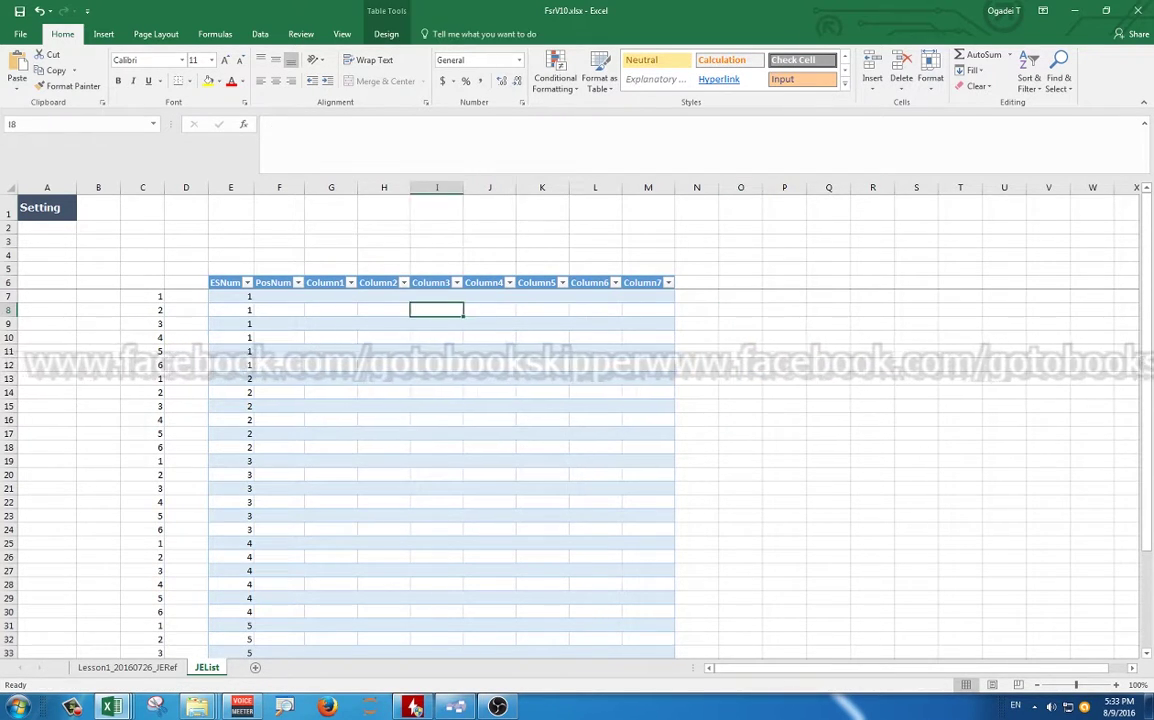
{"action": "key", "text": "Up"}
{"action": "key", "text": "Up"}
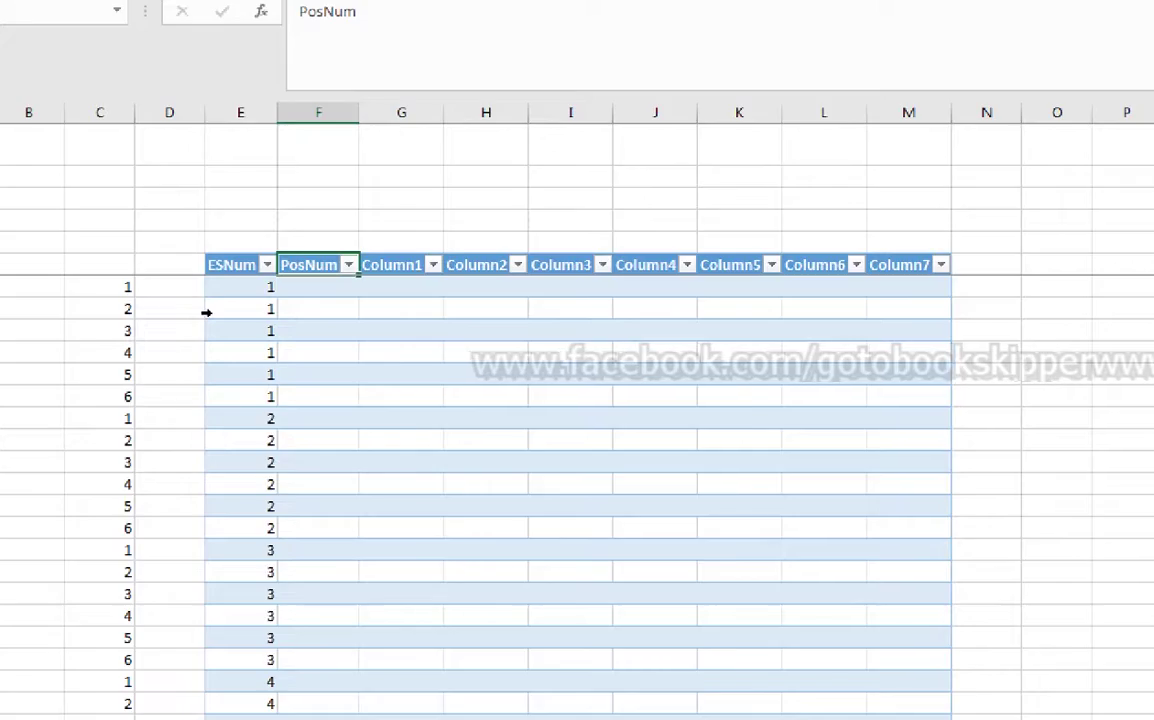
{"action": "key", "text": "Left"}
{"action": "key", "text": "Left"}
{"action": "left_click", "coordinate": [142, 296]}
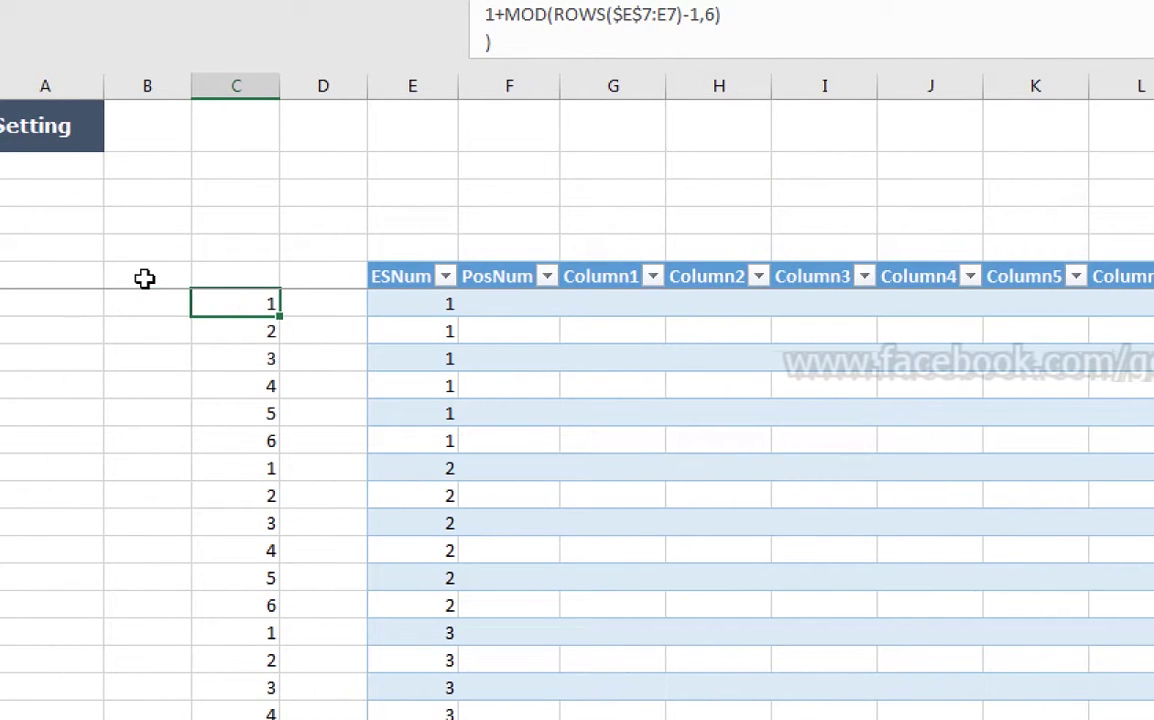
{"action": "key", "text": "Down"}
{"action": "key", "text": "Down"}
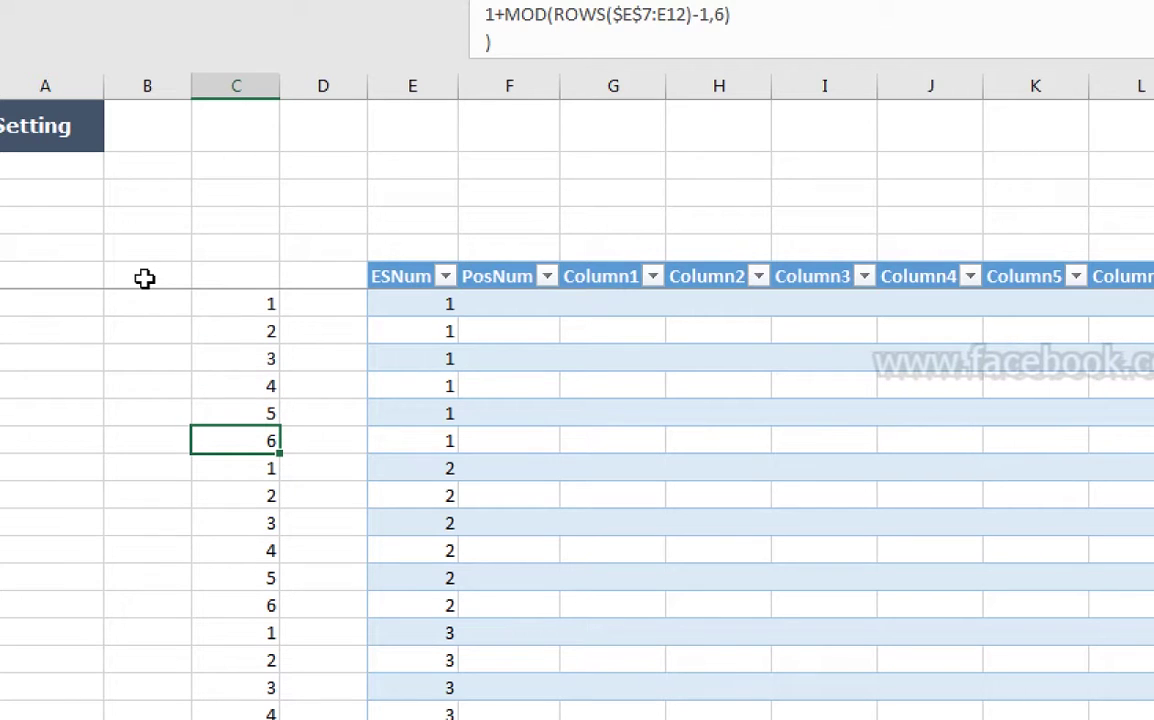
{"action": "key", "text": "Down"}
{"action": "key", "text": "shift+Down"}
{"action": "key", "text": "shift+Down"}
{"action": "key", "text": "shift+Down"}
{"action": "key", "text": "shift+Down"}
{"action": "key", "text": "shift+Down"}
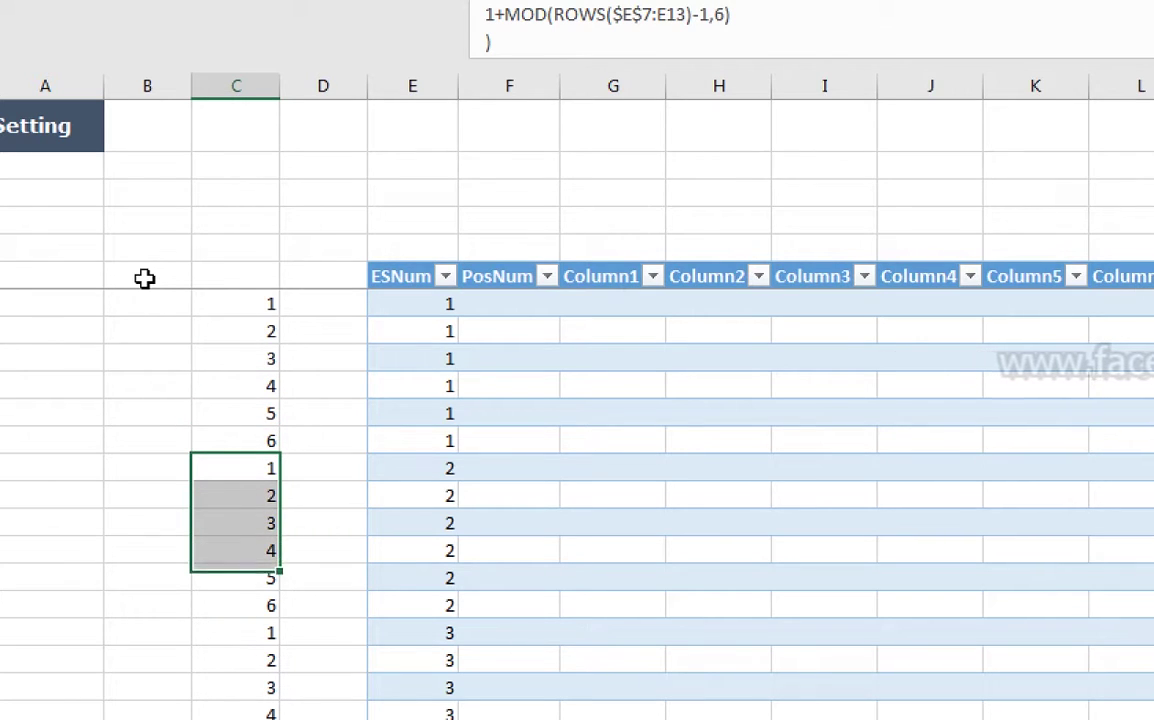
{"action": "key", "text": "Up"}
{"action": "key", "text": "Up"}
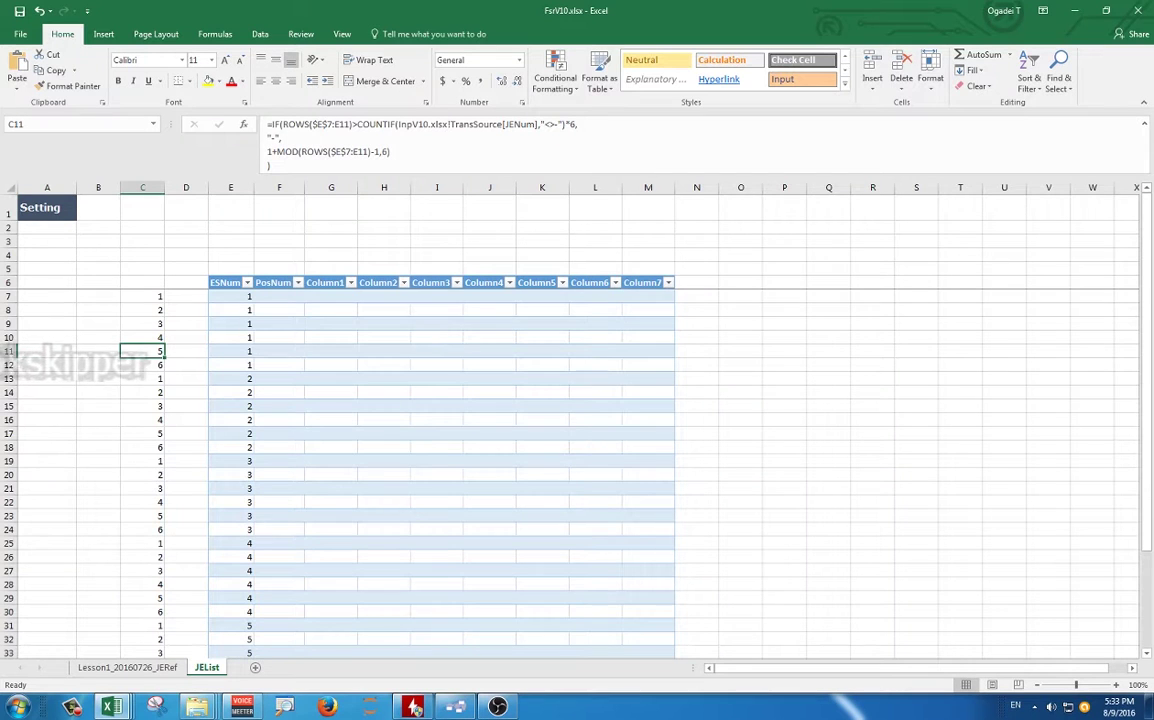
{"action": "key", "text": "ctrl+Up"}
{"action": "key", "text": "ctrl+Right"}
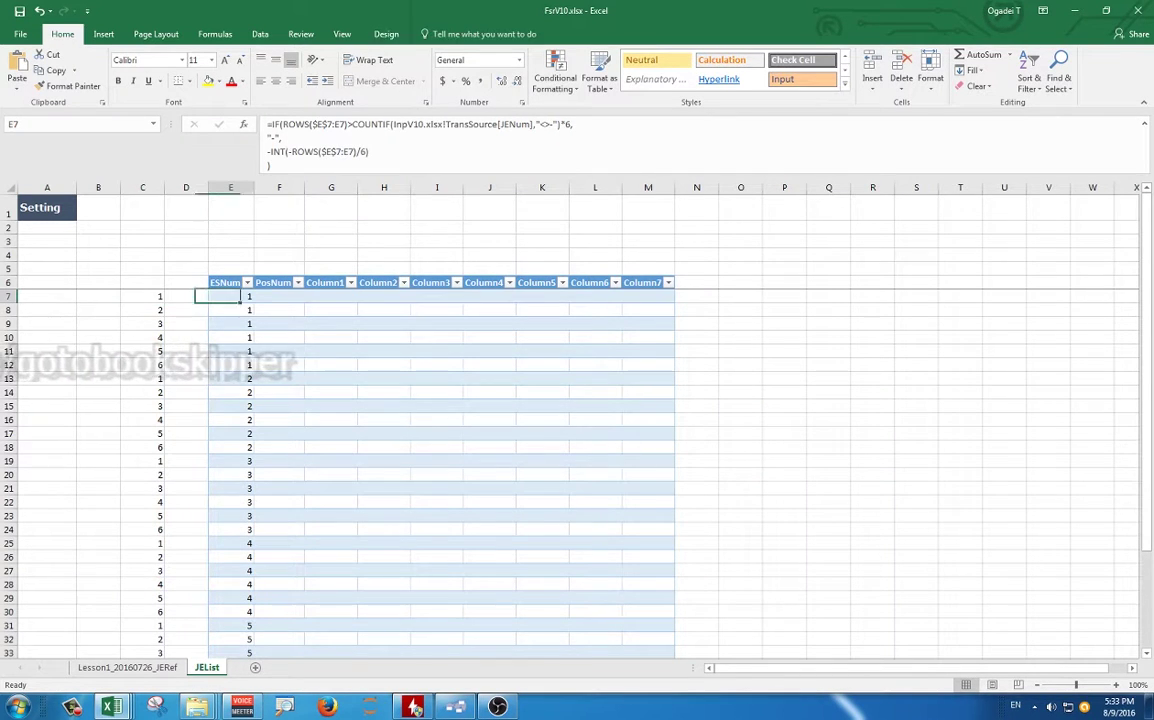
{"action": "key", "text": "Right"}
{"action": "type", "text": "=if([ESNum]=\"-\""}
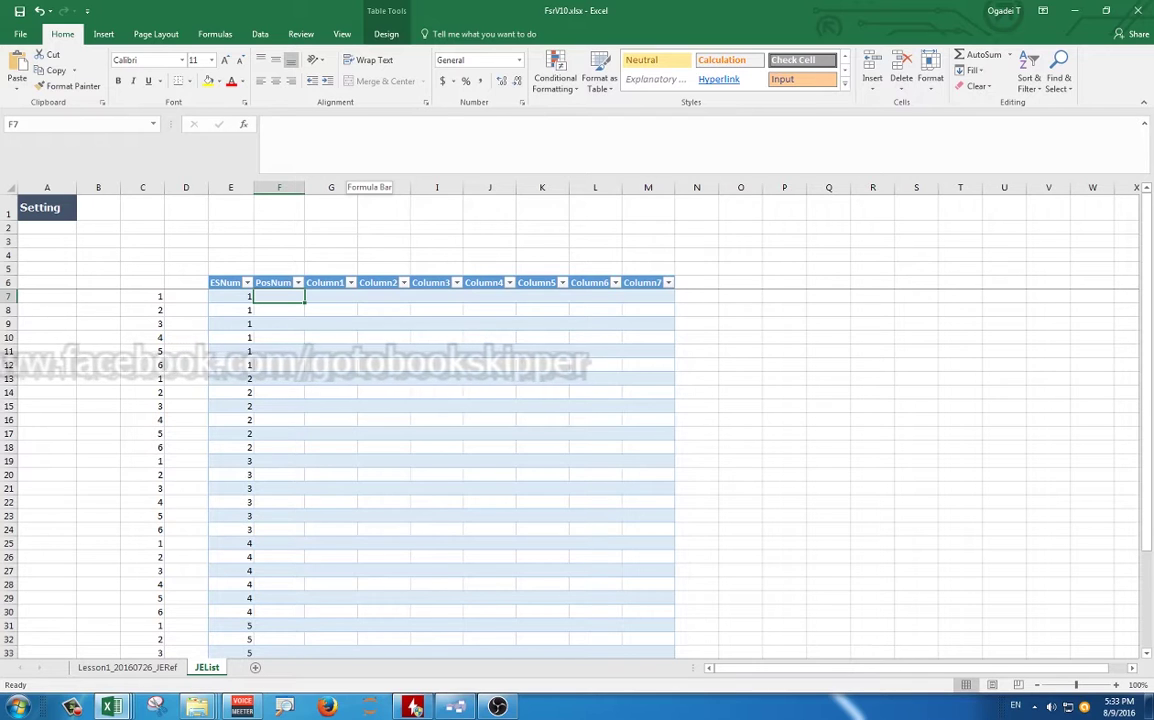
{"action": "key", "text": "Escape"}
Examine the ESNum column's formula from row 7 down to the table's last rows, 37 to 39
{"action": "key", "text": "Left"}
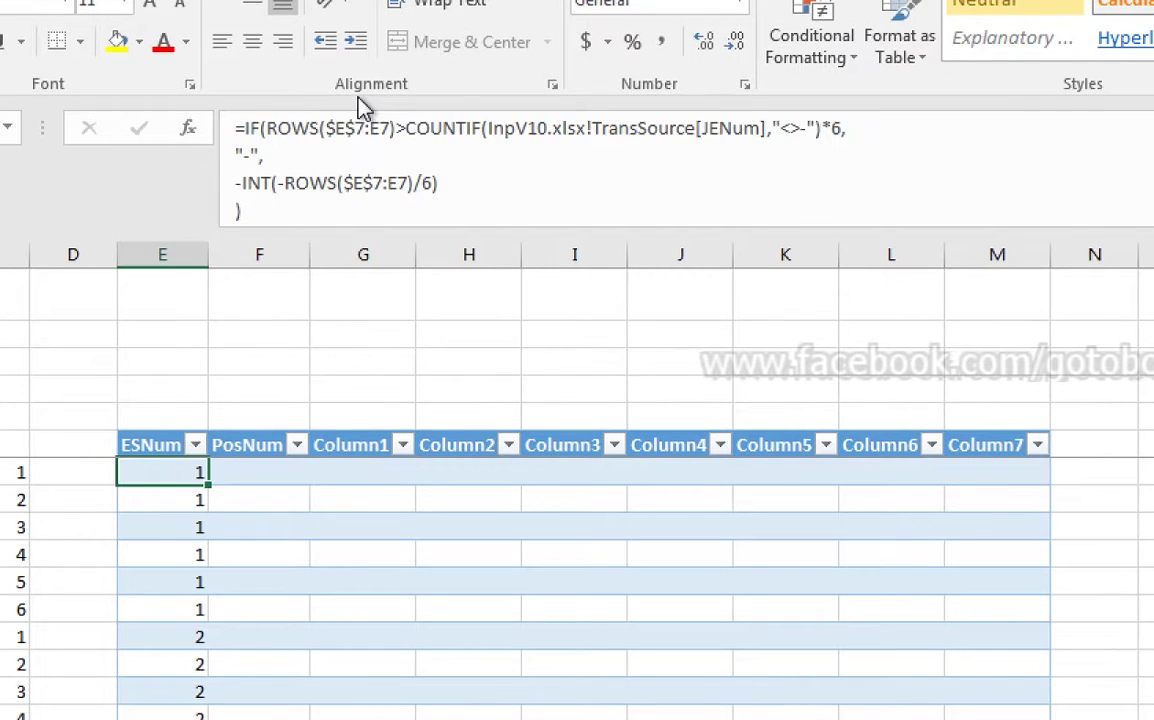
{"action": "scroll", "coordinate": [359, 97], "scroll_direction": "down", "scroll_amount": 1}
{"action": "scroll", "coordinate": [276, 291], "scroll_direction": "down", "scroll_amount": 4}
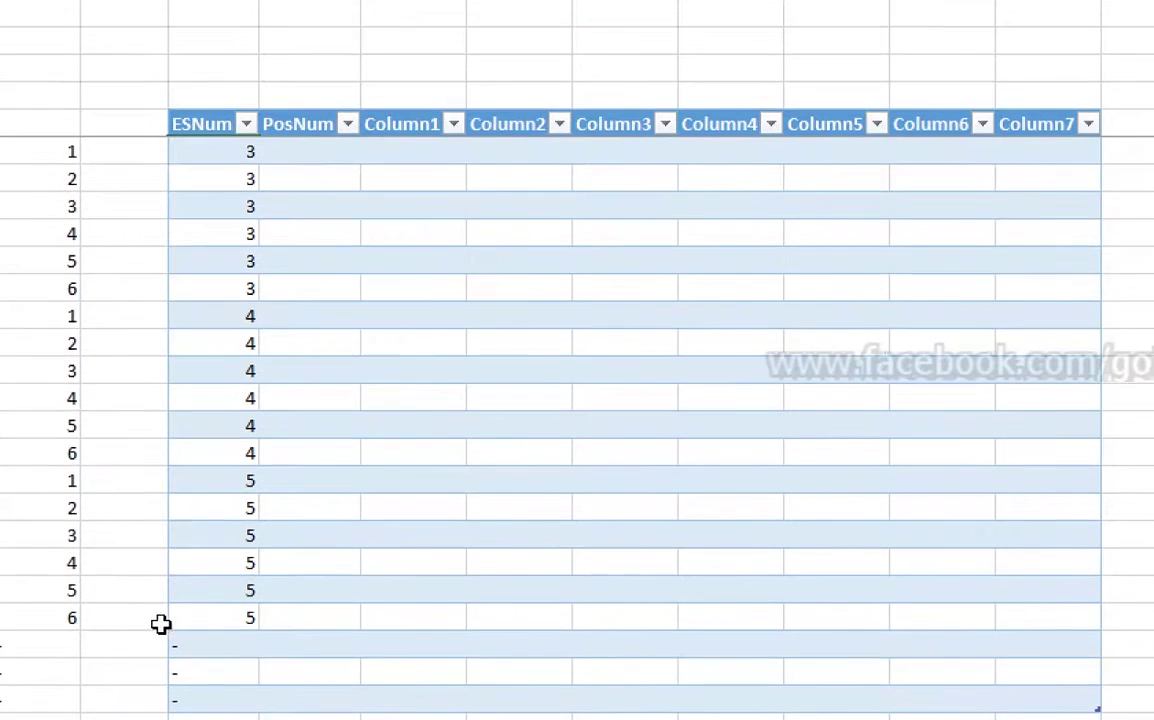
{"action": "scroll", "coordinate": [162, 625], "scroll_direction": "down", "scroll_amount": 2}
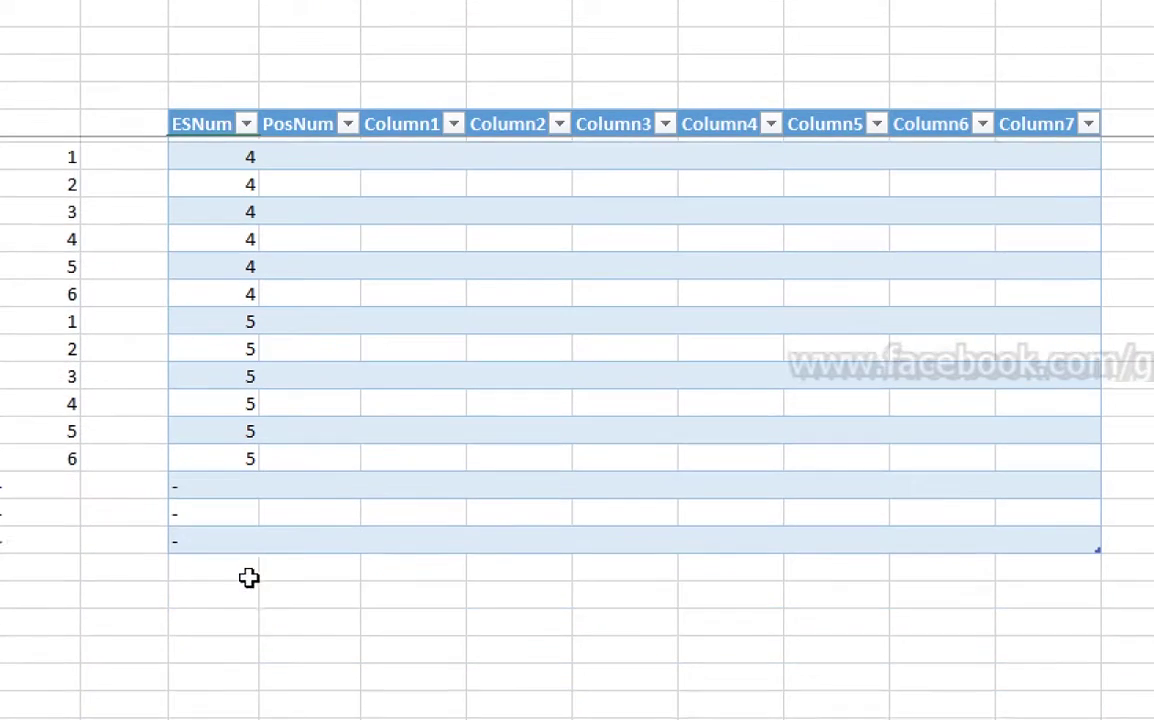
{"action": "left_click", "coordinate": [235, 461]}
{"action": "key", "text": "Down"}
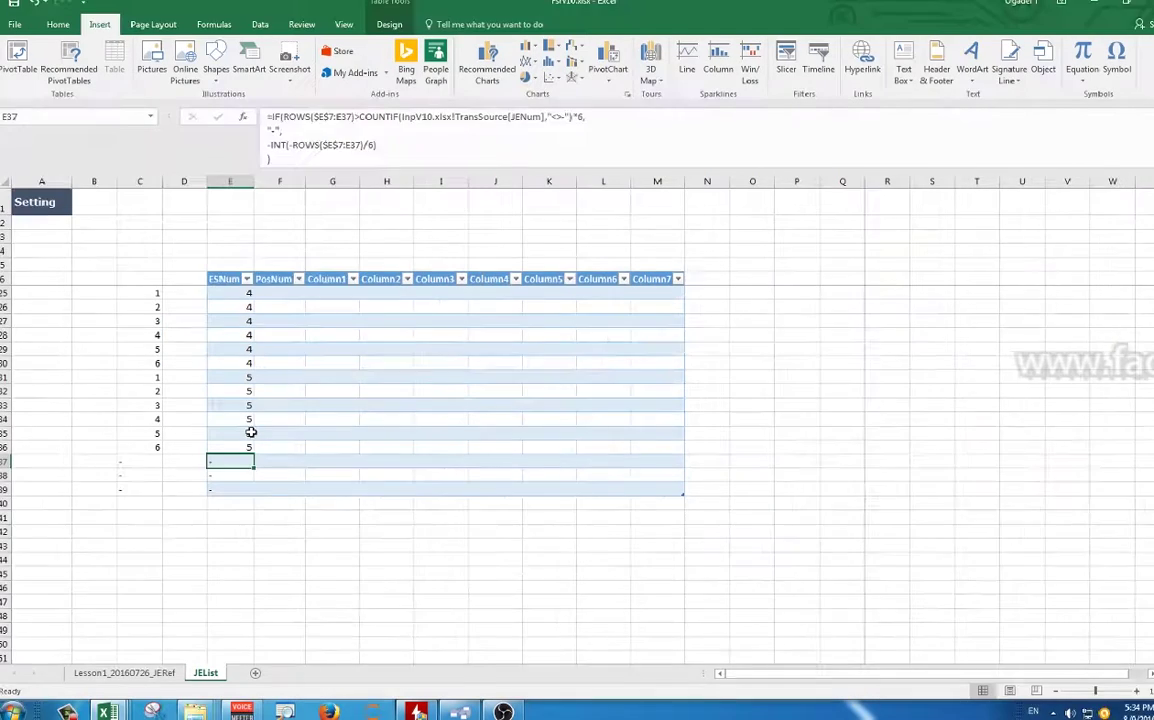
{"action": "left_click", "coordinate": [309, 152]}
{"action": "key", "text": "Up"}
{"action": "scroll", "coordinate": [277, 300], "scroll_direction": "up", "scroll_amount": 6}
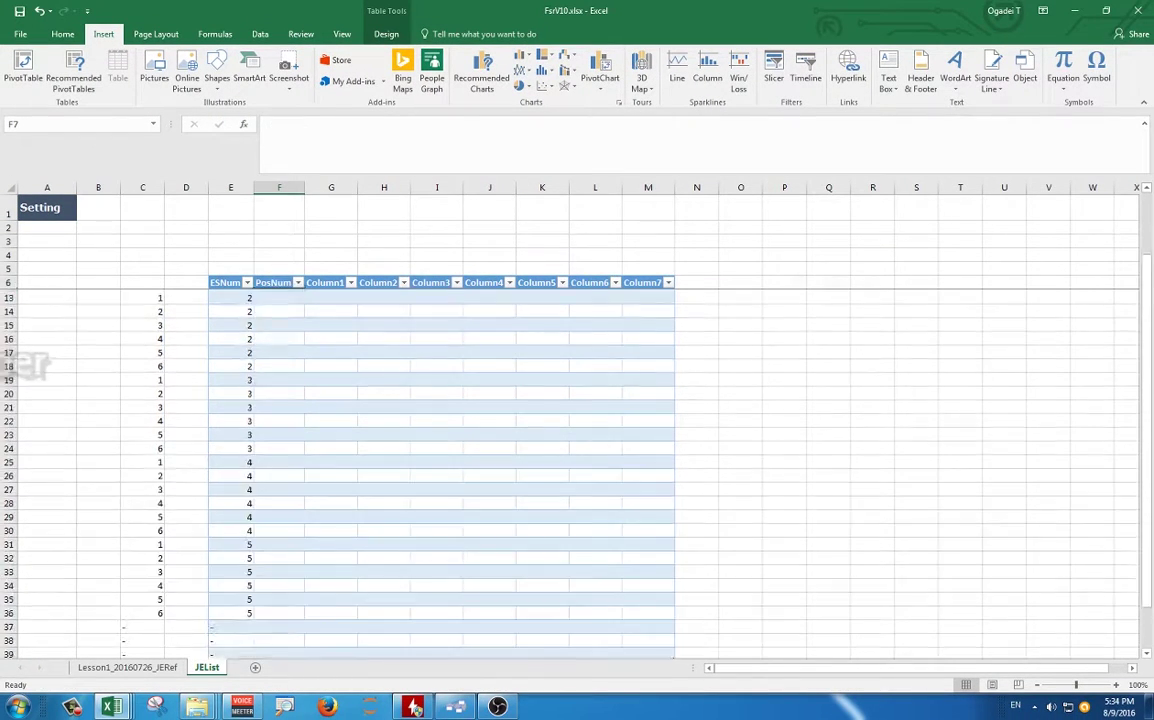
Start an IF formula in PosNum cell F7 that references the whole [ESNum] column, without the @ row specifier
{"action": "left_click", "coordinate": [277, 300]}
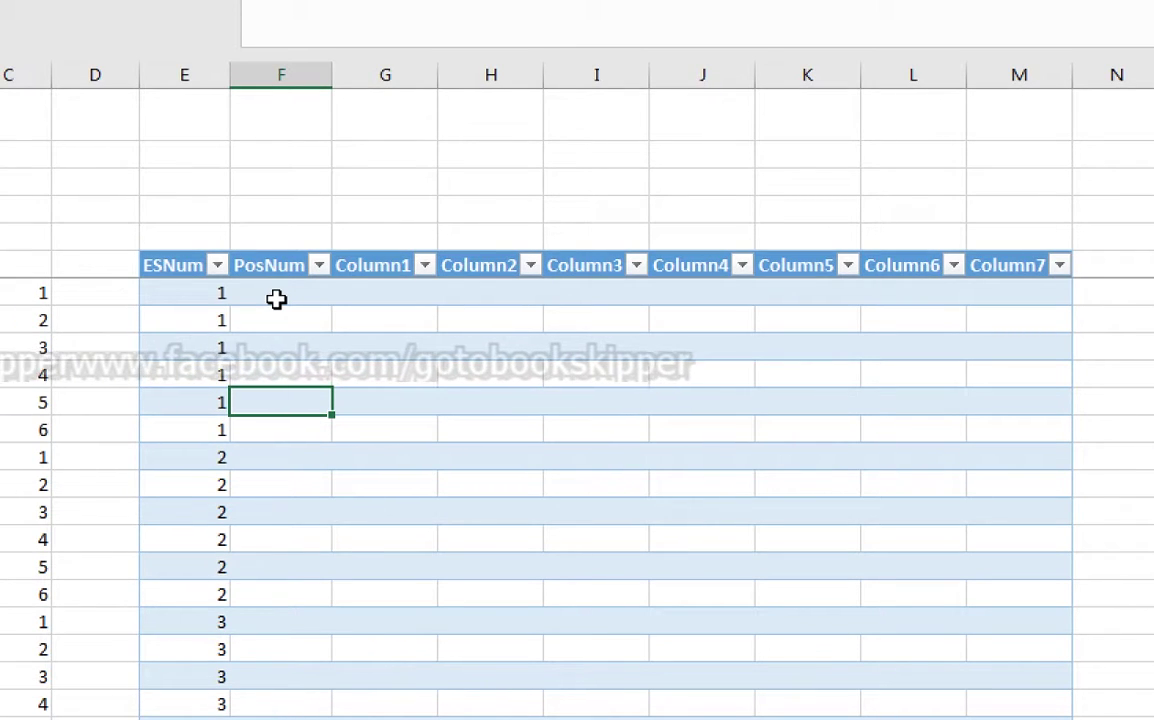
{"action": "key", "text": "Up"}
{"action": "key", "text": "Up"}
{"action": "key", "text": "Up"}
{"action": "key", "text": "Up"}
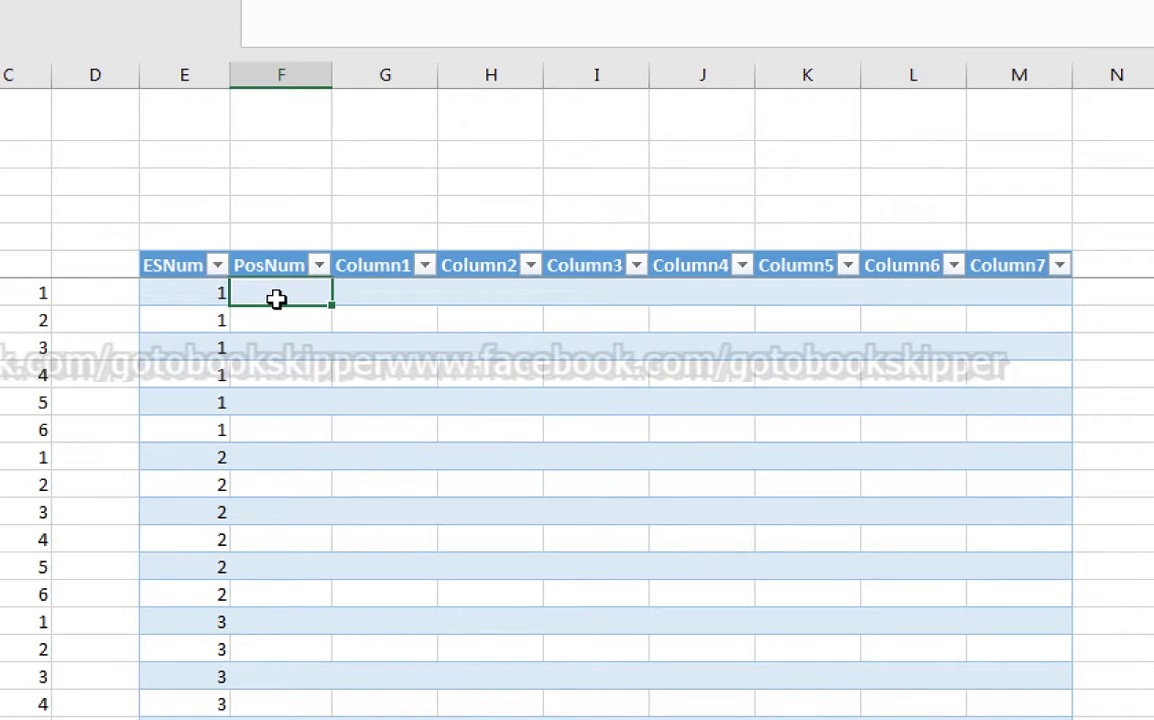
{"action": "type", "text": "=if("}
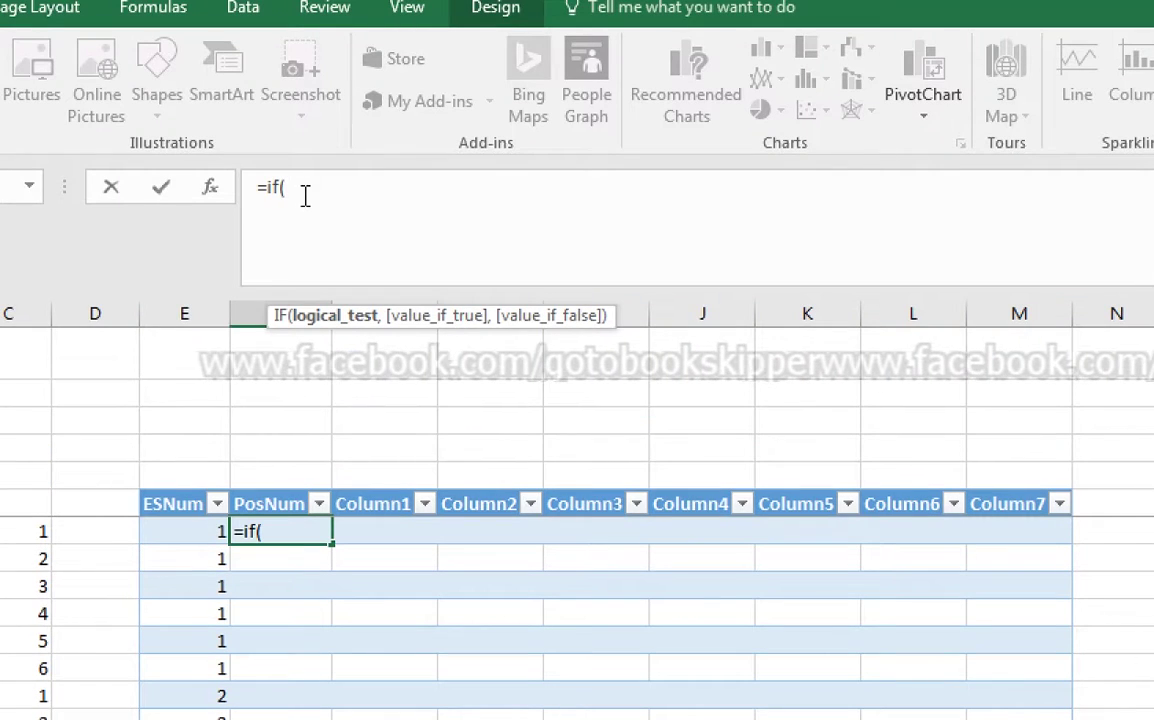
{"action": "left_click", "coordinate": [191, 288]}
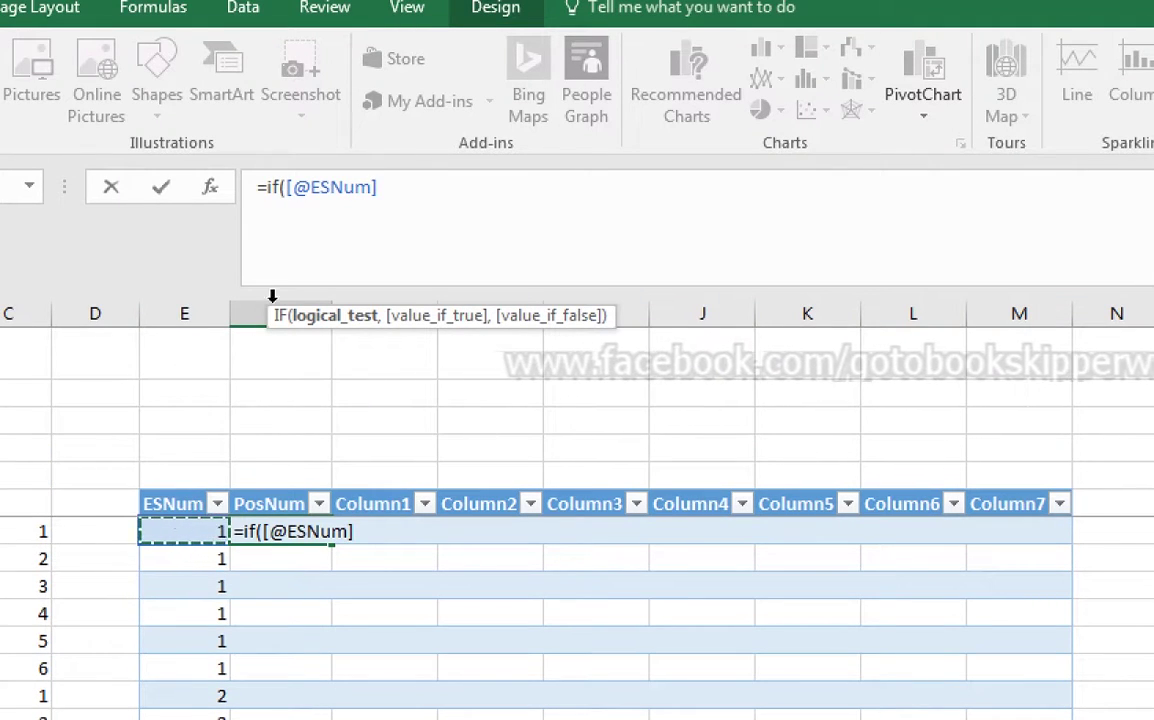
{"action": "left_click", "coordinate": [291, 187]}
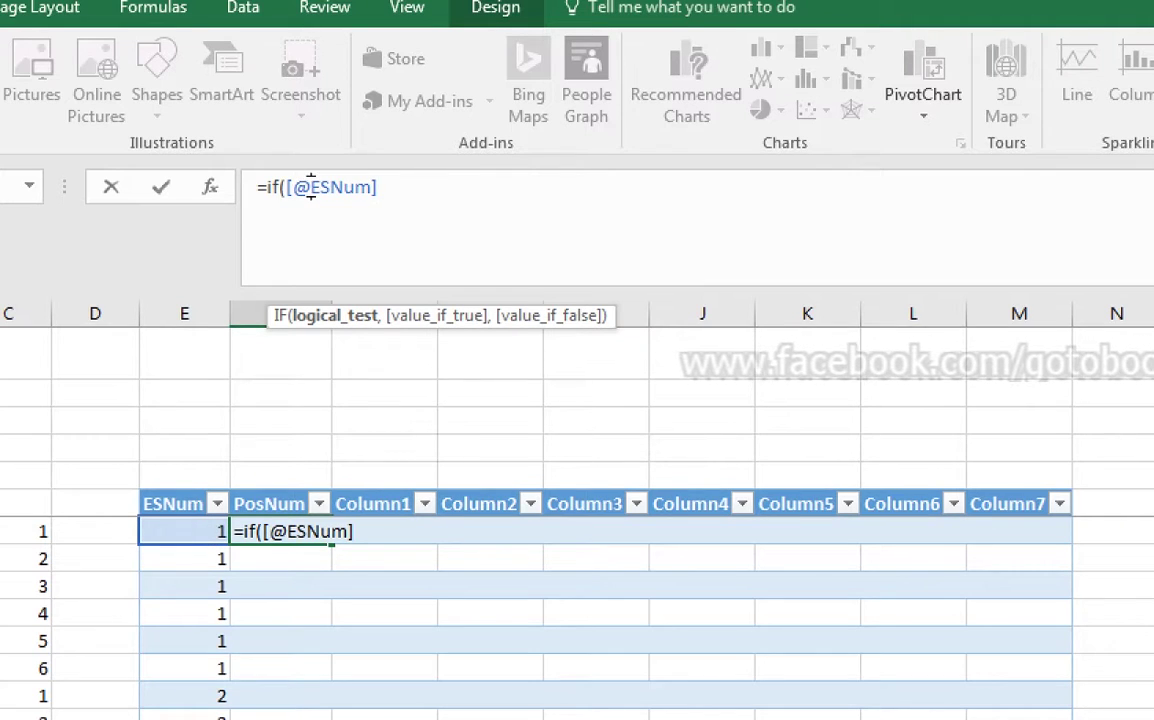
{"action": "key", "text": "Delete"}
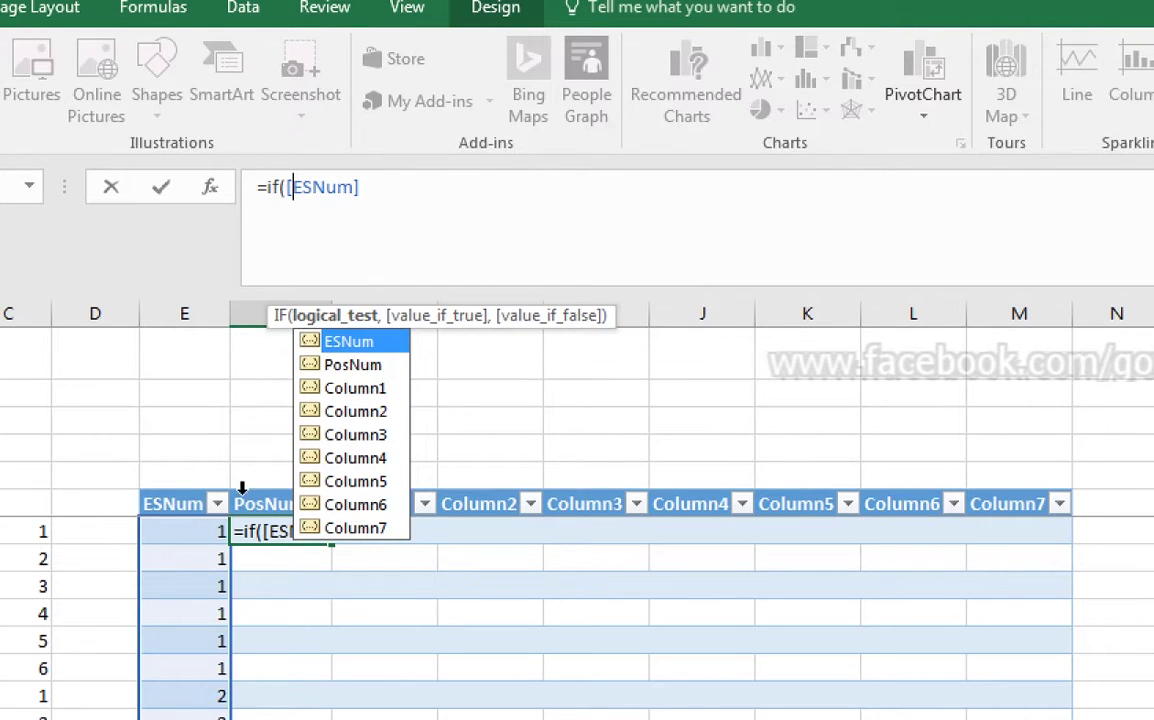
Prefix the [ESNum] reference with the table name JEList, and remove the prefix again
{"action": "left_click", "coordinate": [420, 193]}
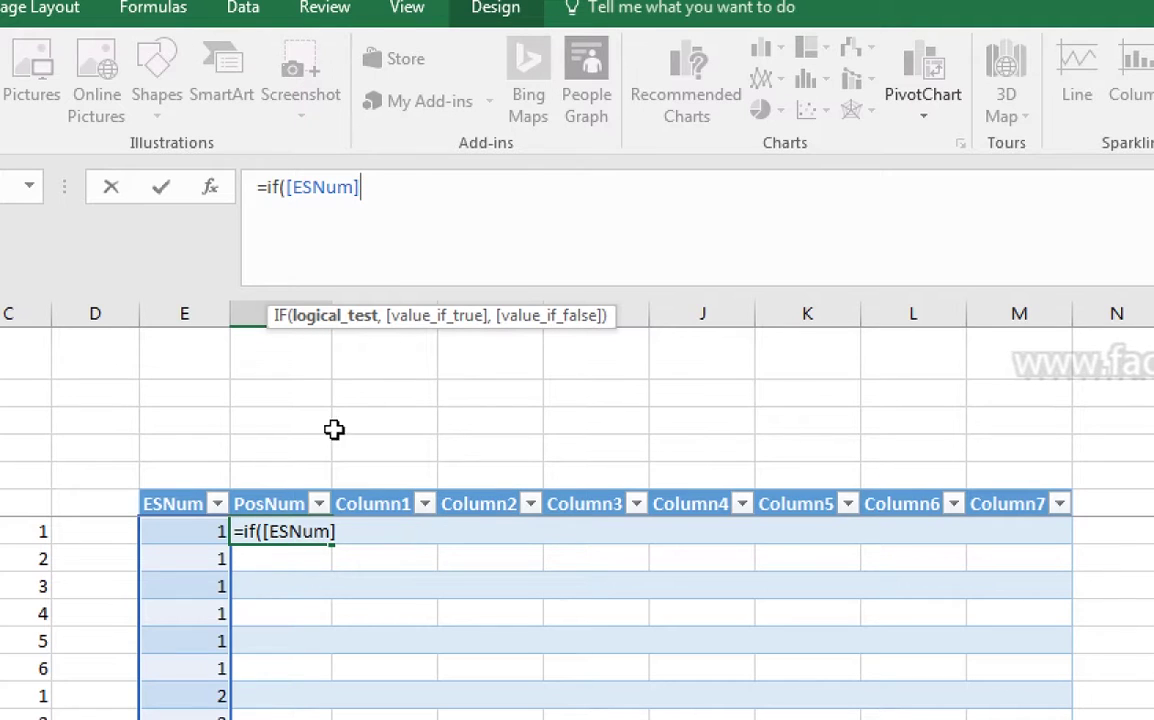
{"action": "key", "text": "Left"}
{"action": "key", "text": "Left"}
{"action": "key", "text": "Left"}
{"action": "key", "text": "Left"}
{"action": "key", "text": "Left"}
{"action": "key", "text": "Left"}
{"action": "key", "text": "Left"}
{"action": "type", "text": "JEList"}
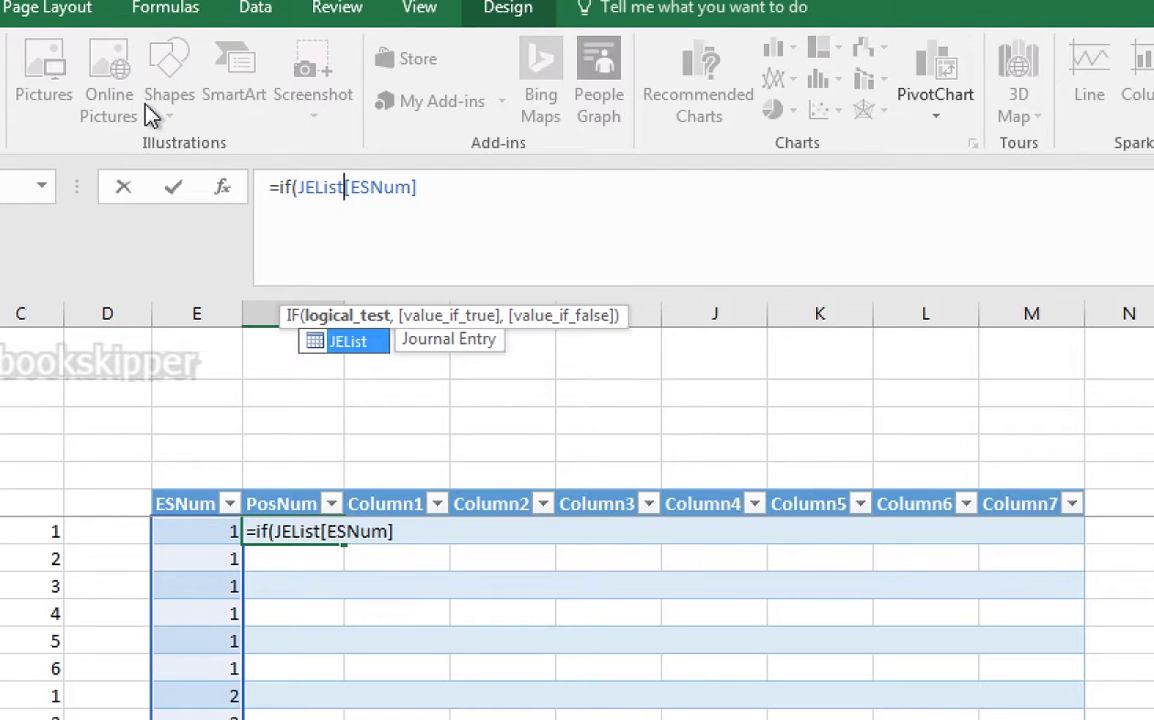
{"action": "key", "text": "shift+Left"}
{"action": "key", "text": "shift+Left"}
{"action": "key", "text": "shift+Left"}
{"action": "key", "text": "shift+Left"}
{"action": "key", "text": "shift+Left"}
{"action": "key", "text": "Right"}
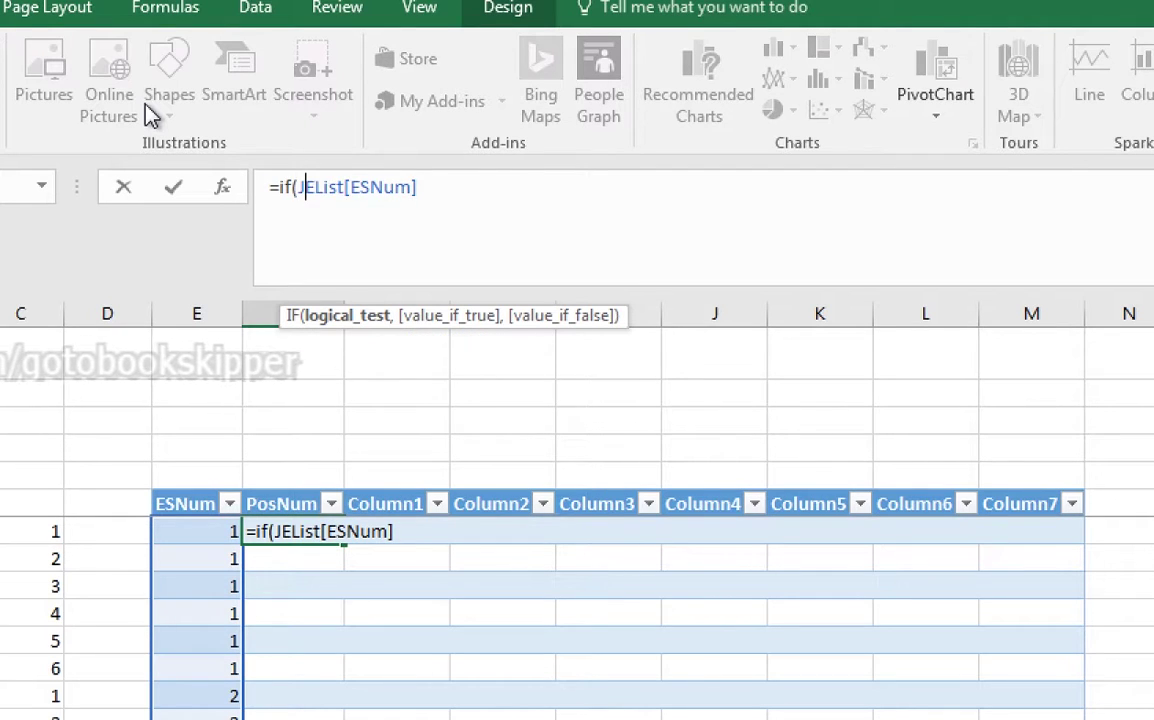
{"action": "key", "text": "BackSpace"}
{"action": "key", "text": "BackSpace"}
{"action": "key", "text": "BackSpace"}
{"action": "key", "text": "BackSpace"}
{"action": "key", "text": "BackSpace"}
{"action": "key", "text": "BackSpace"}
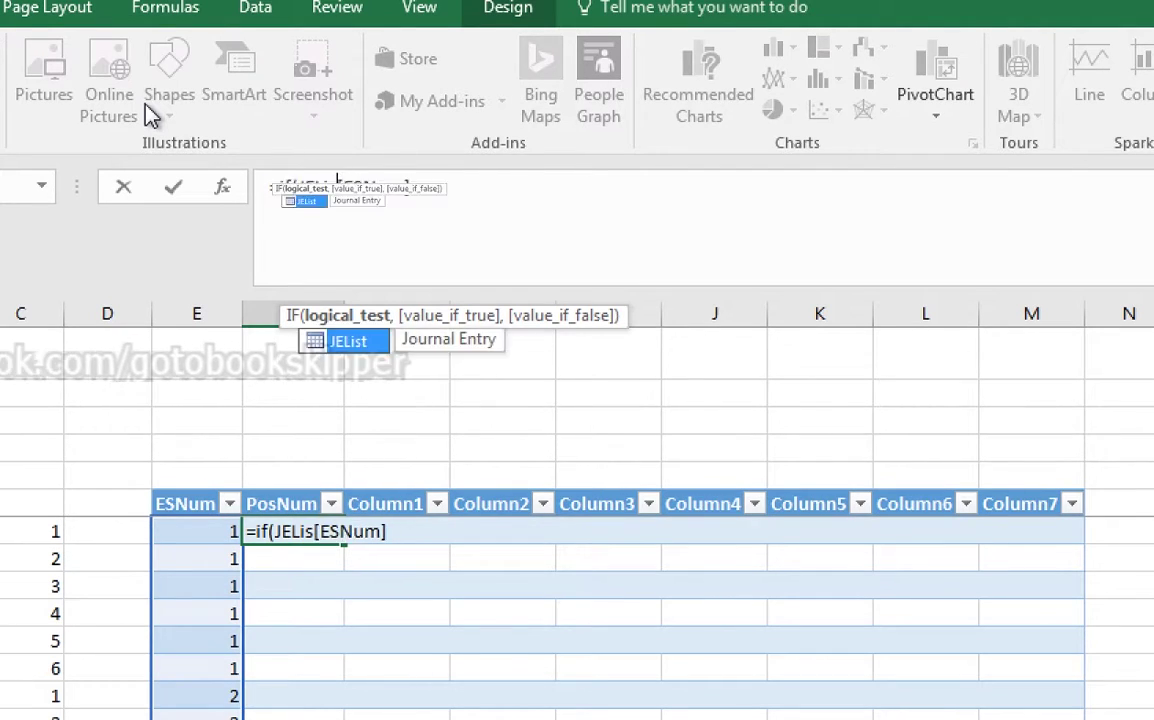
Complete the IF condition as [ESNum]="-" and return "-" when it is true
{"action": "key", "text": "End"}
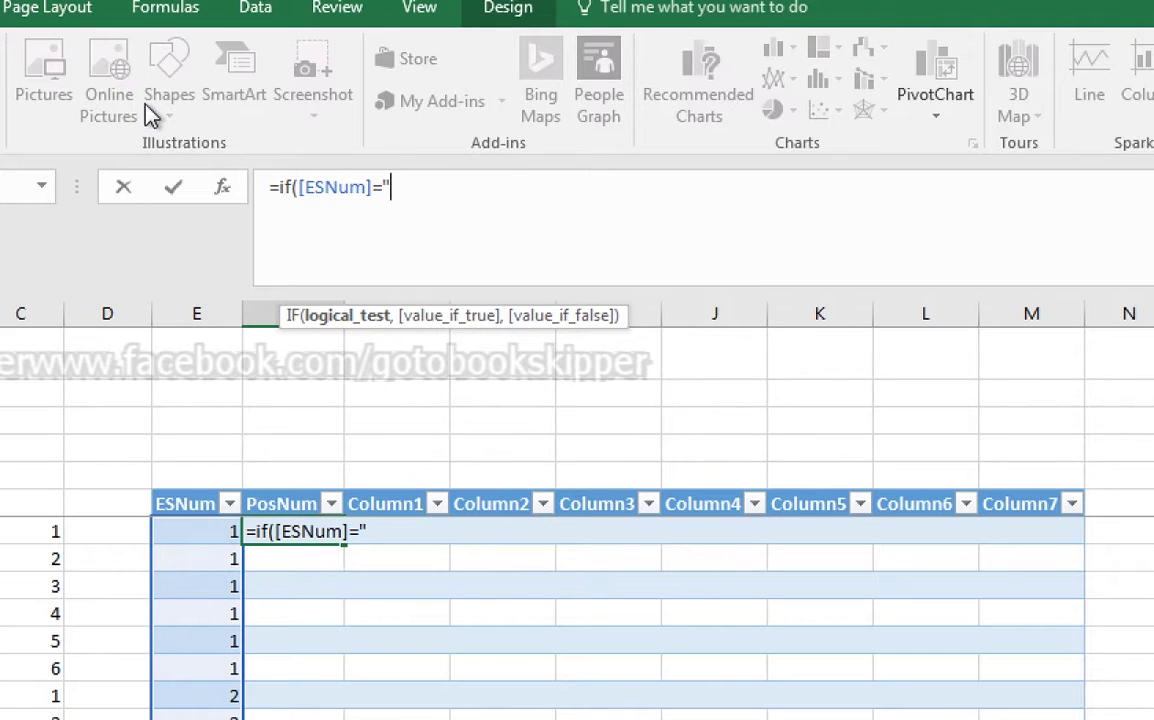
{"action": "type", "text": "=\""}
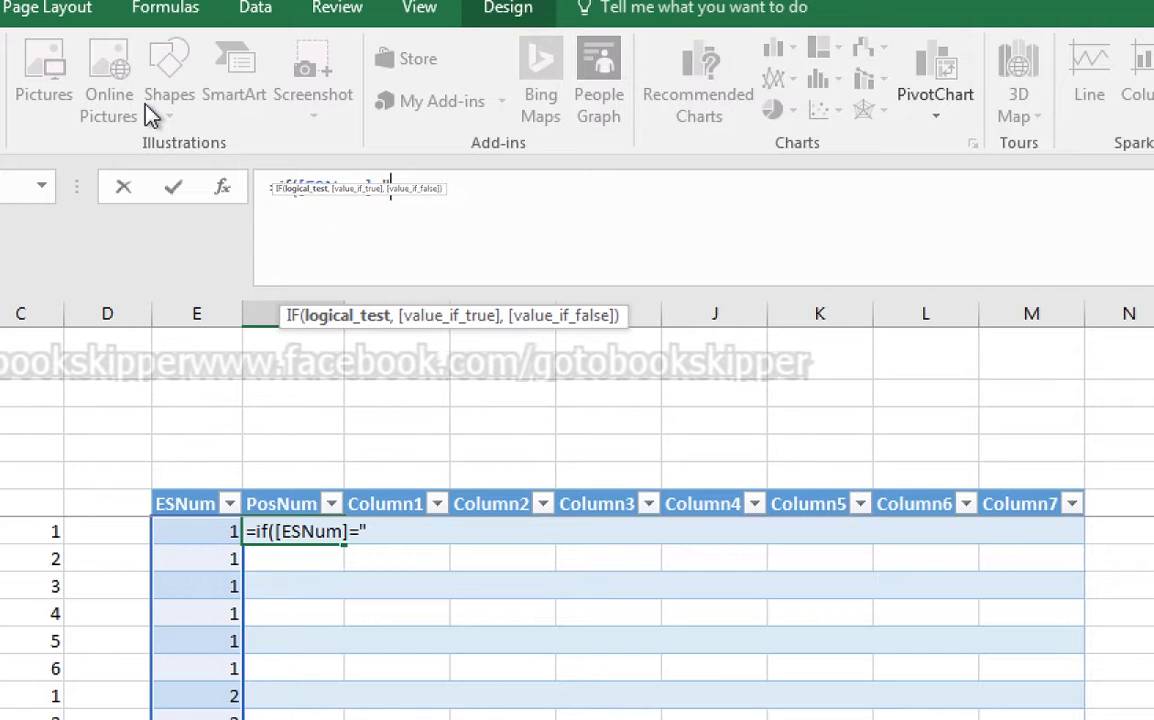
{"action": "type", "text": "-\","}
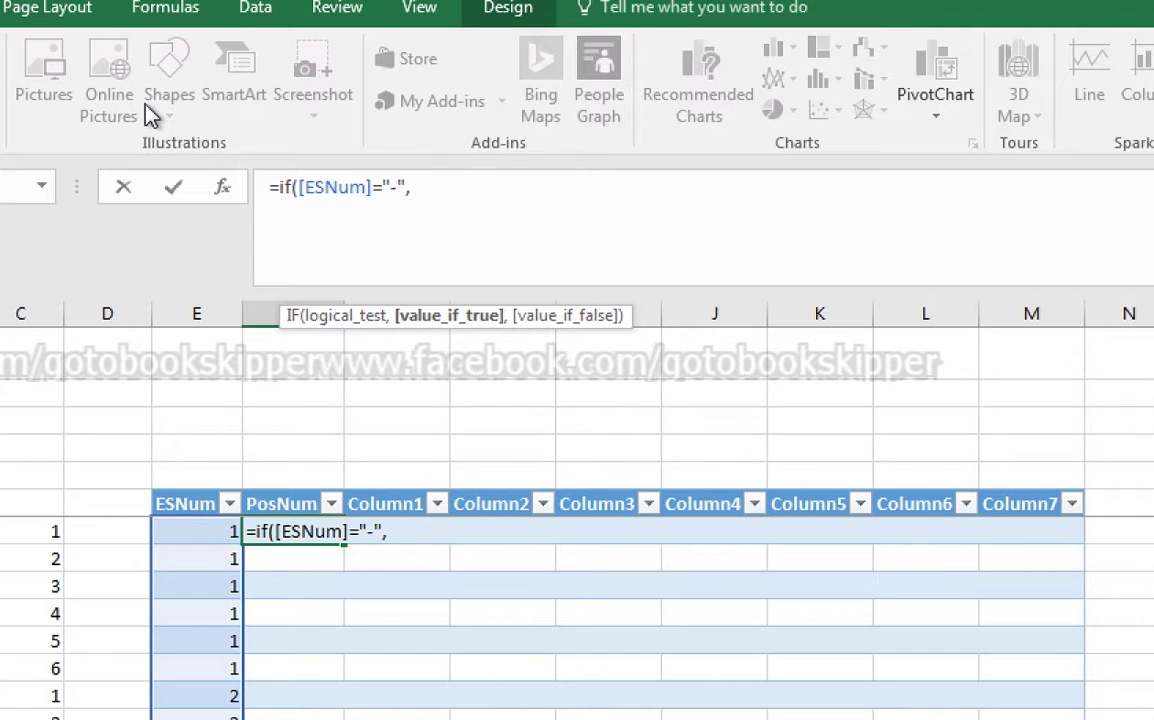
{"action": "type", "text": "\"-\""}
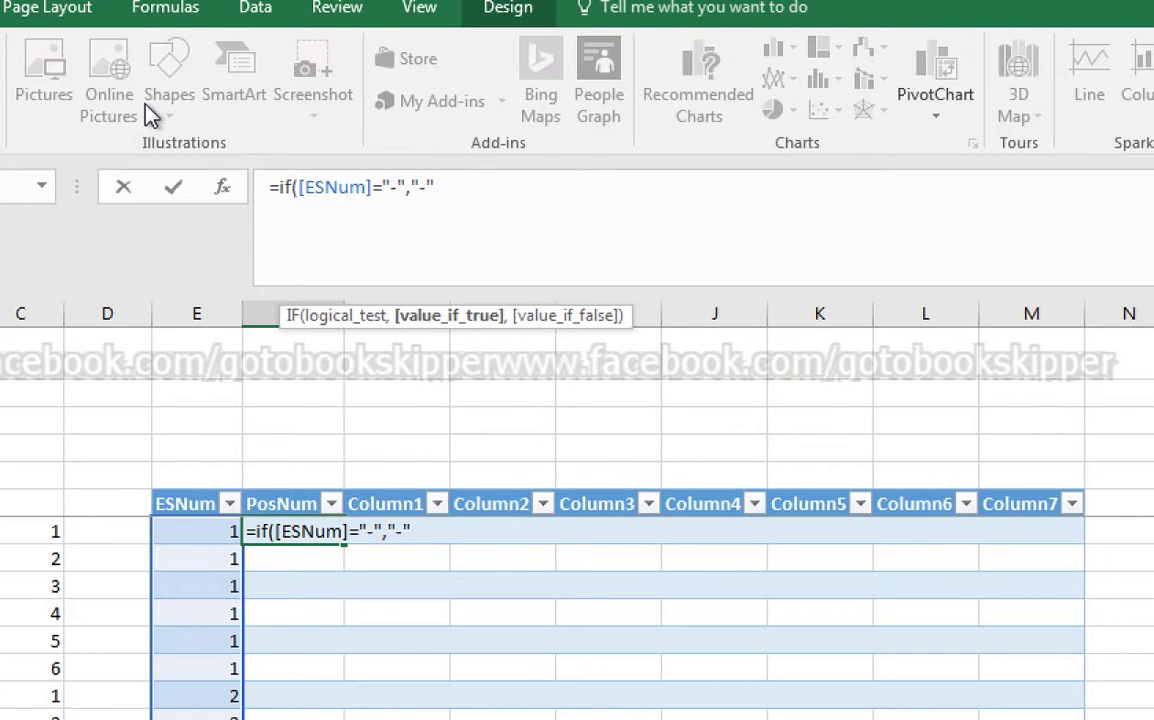
{"action": "type", "text": ","}
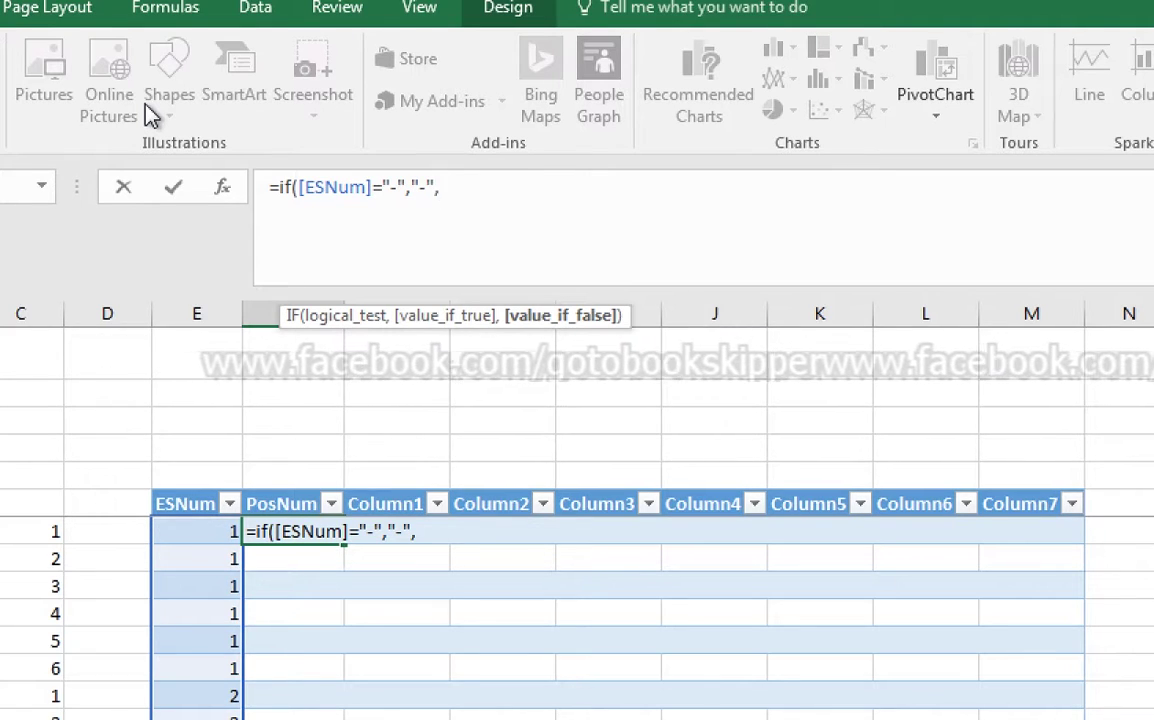
On a new line of the formula, add MOD as the value if false, with ROWS nested as its number argument
{"action": "key", "text": "alt+Return"}
{"action": "type", "text": "mod"}
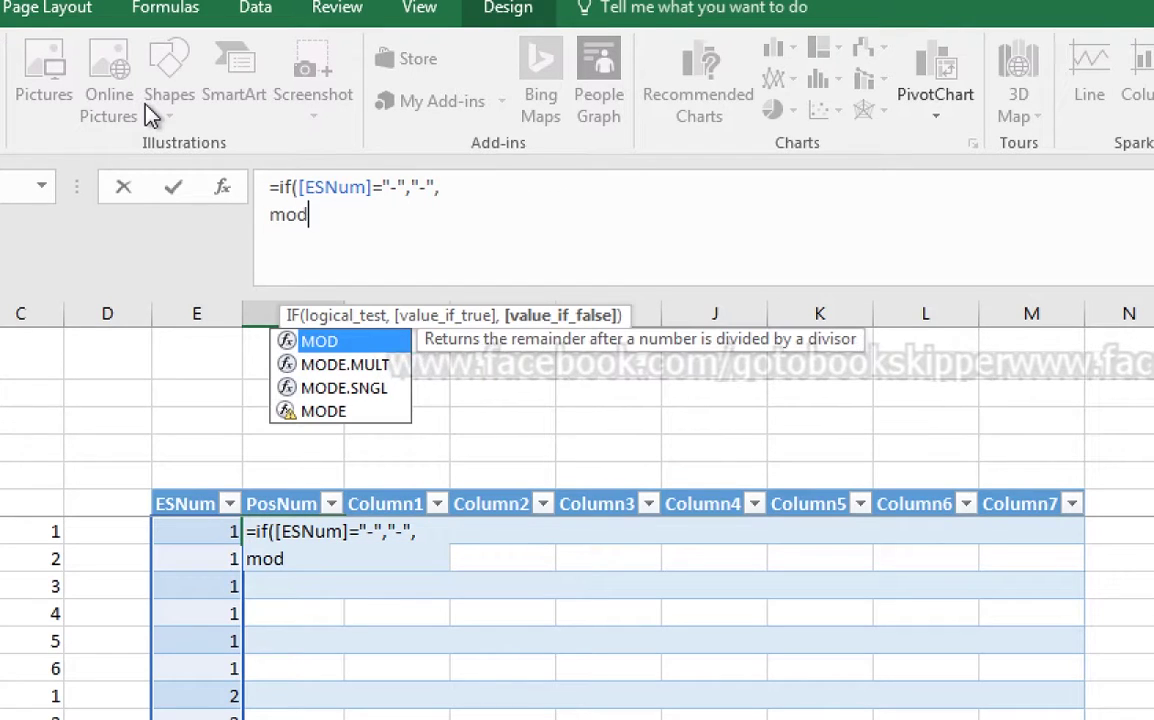
{"action": "type", "text": "(,)"}
{"action": "key", "text": "Left"}
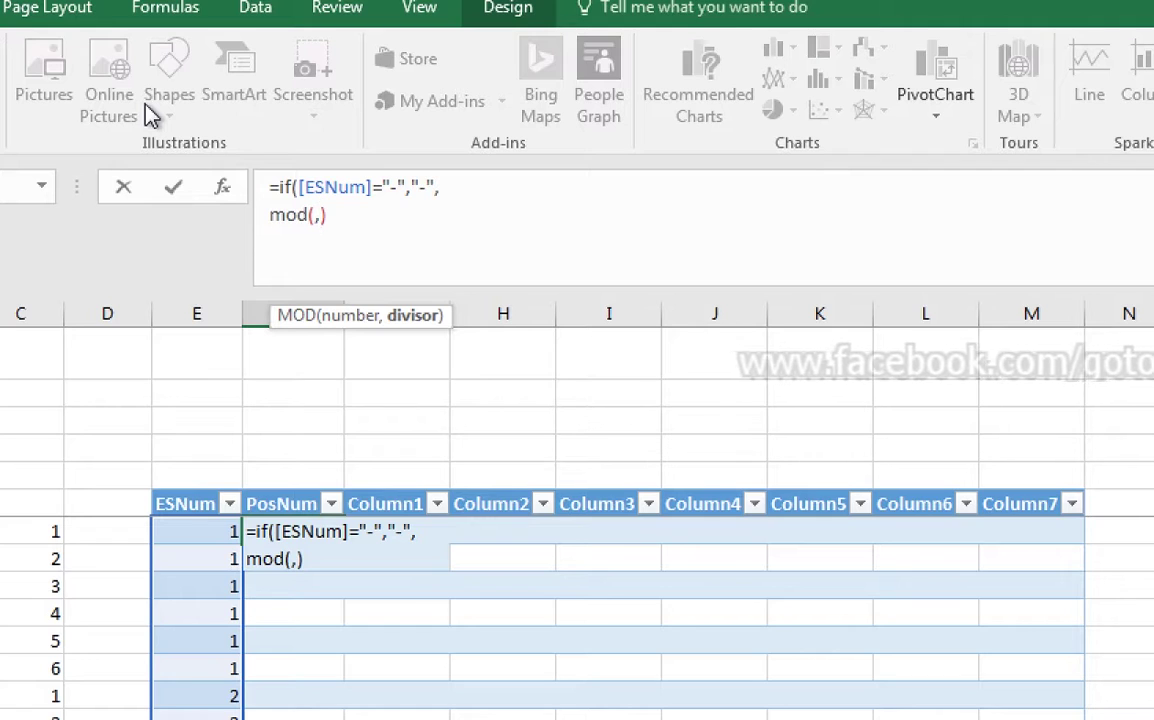
{"action": "type", "text": "rows()"}
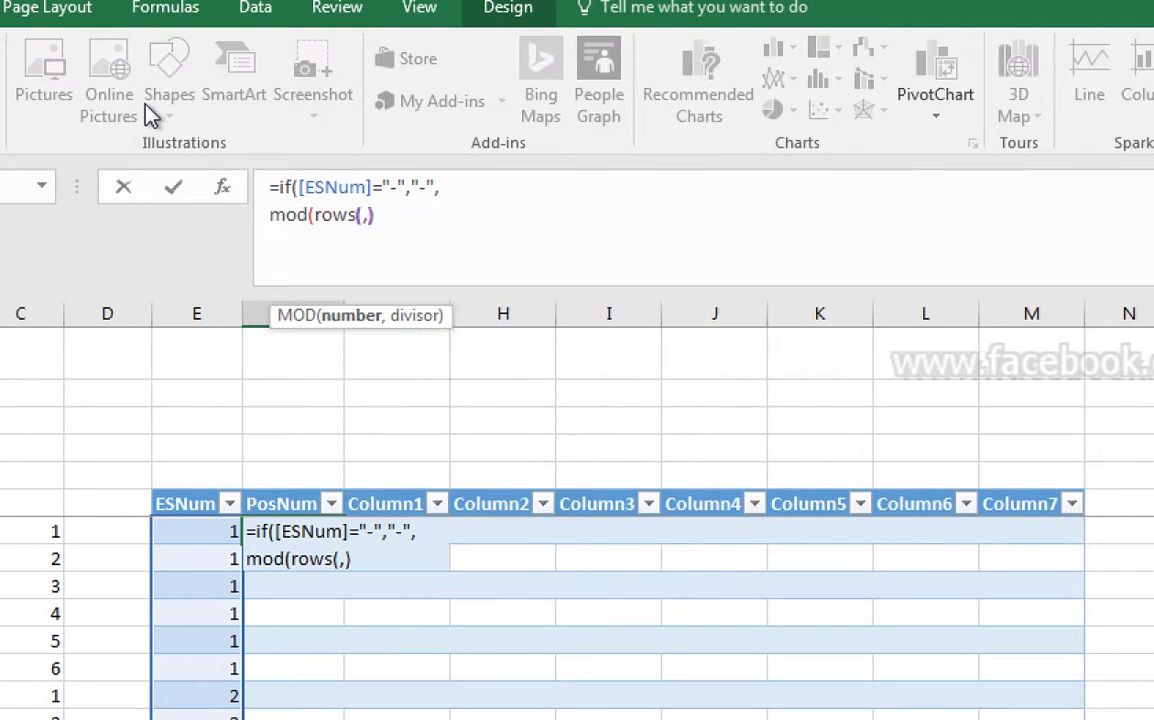
{"action": "key", "text": "Left"}
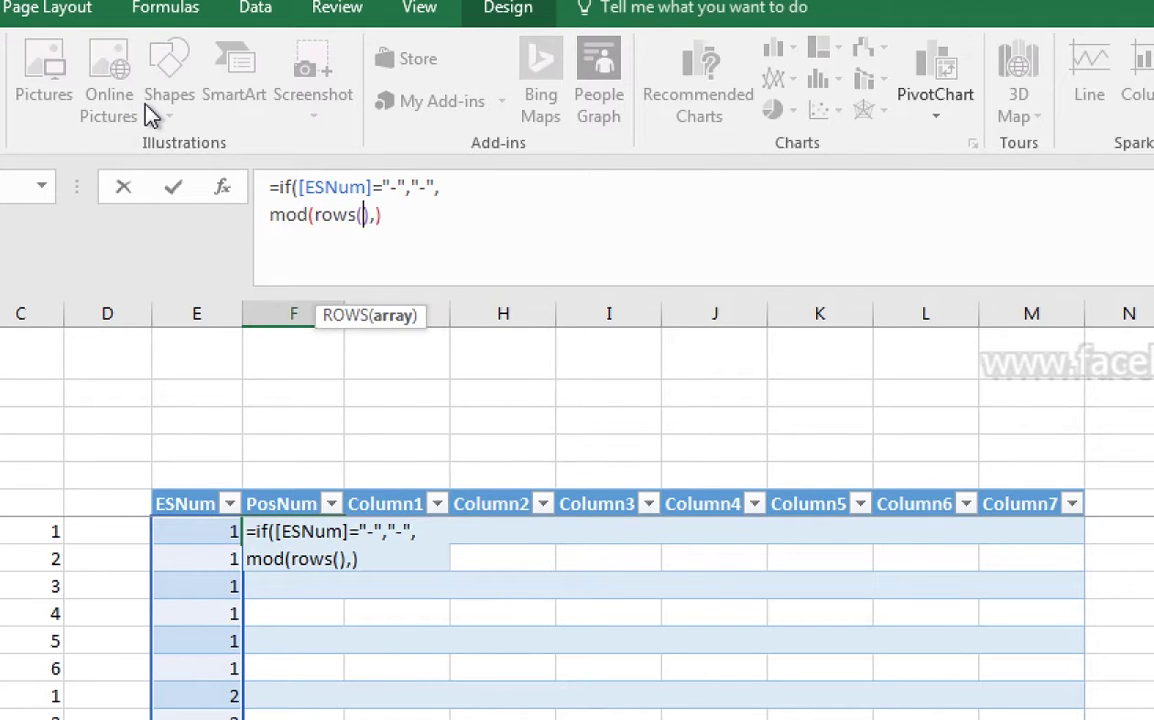
Give the ROWS function the expanding range $F$7:F7, with its first reference absolute
{"action": "type", "text": "f"}
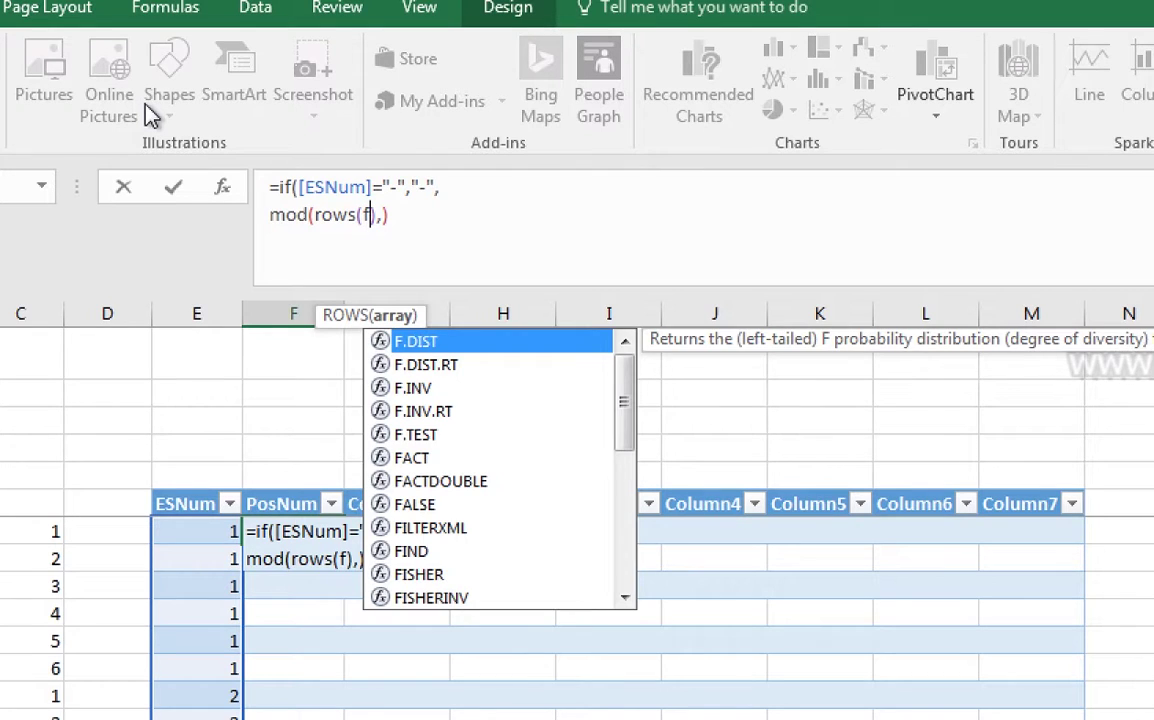
{"action": "type", "text": "7"}
{"action": "key", "text": "F4"}
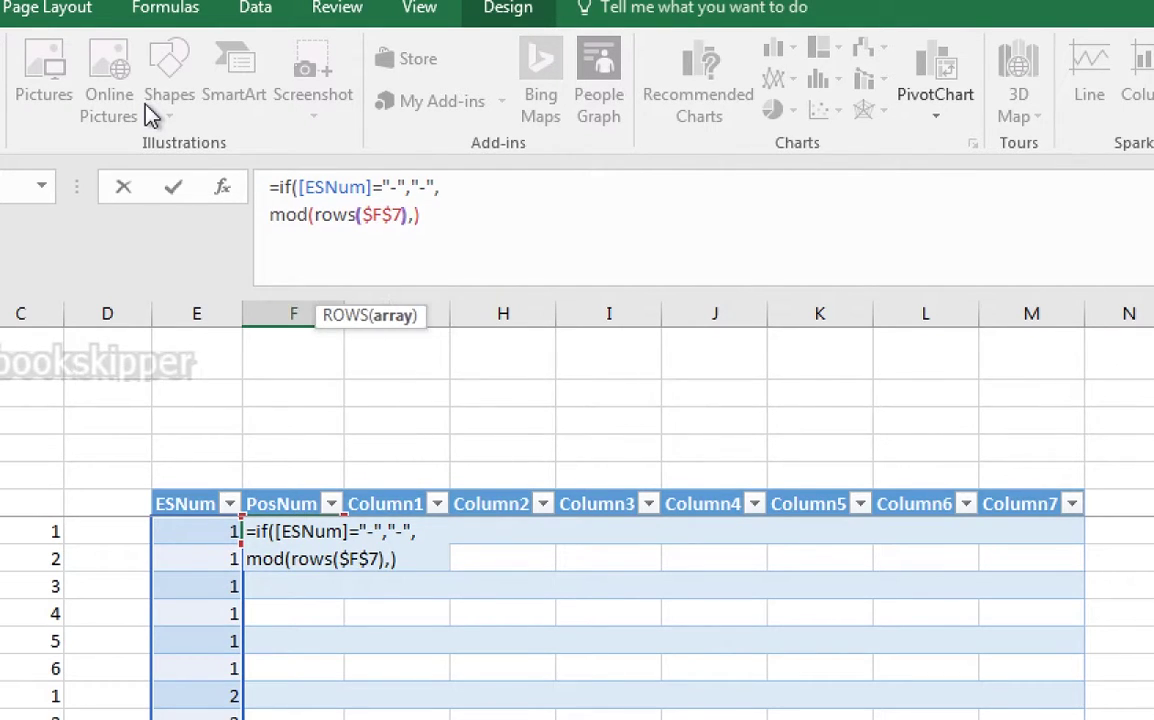
{"action": "key", "text": "Right"}
{"action": "key", "text": "Right"}
{"action": "key", "text": "Left"}
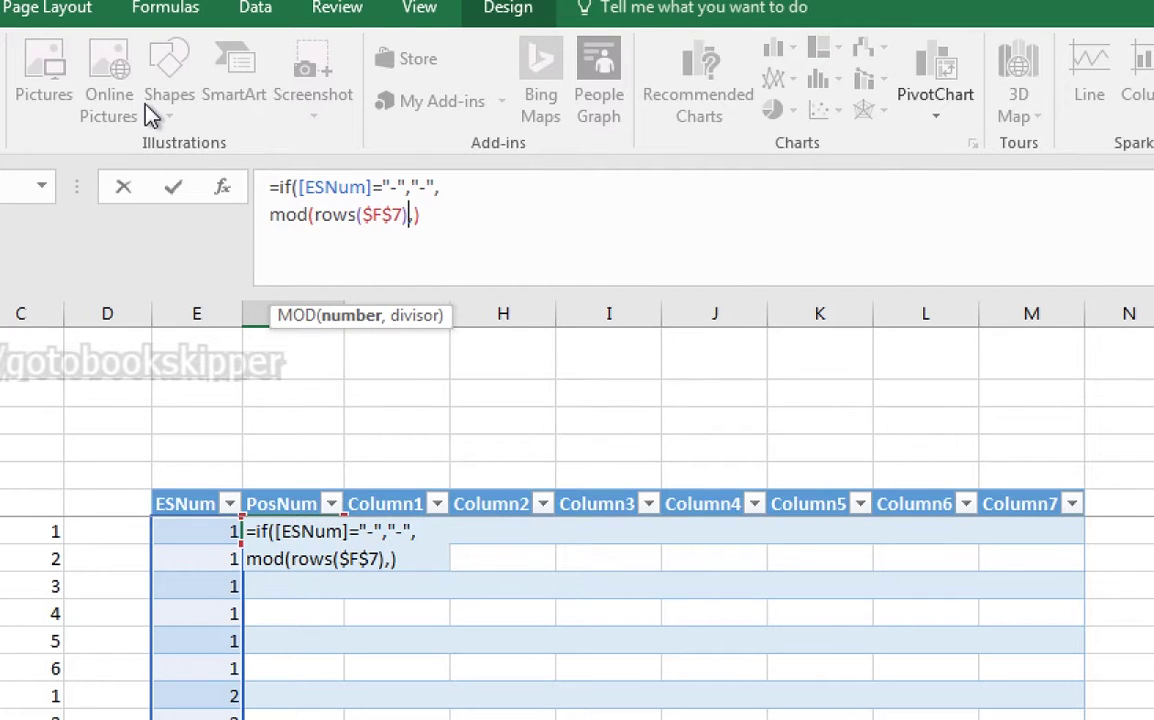
{"action": "key", "text": "Left"}
{"action": "type", "text": ":f7"}
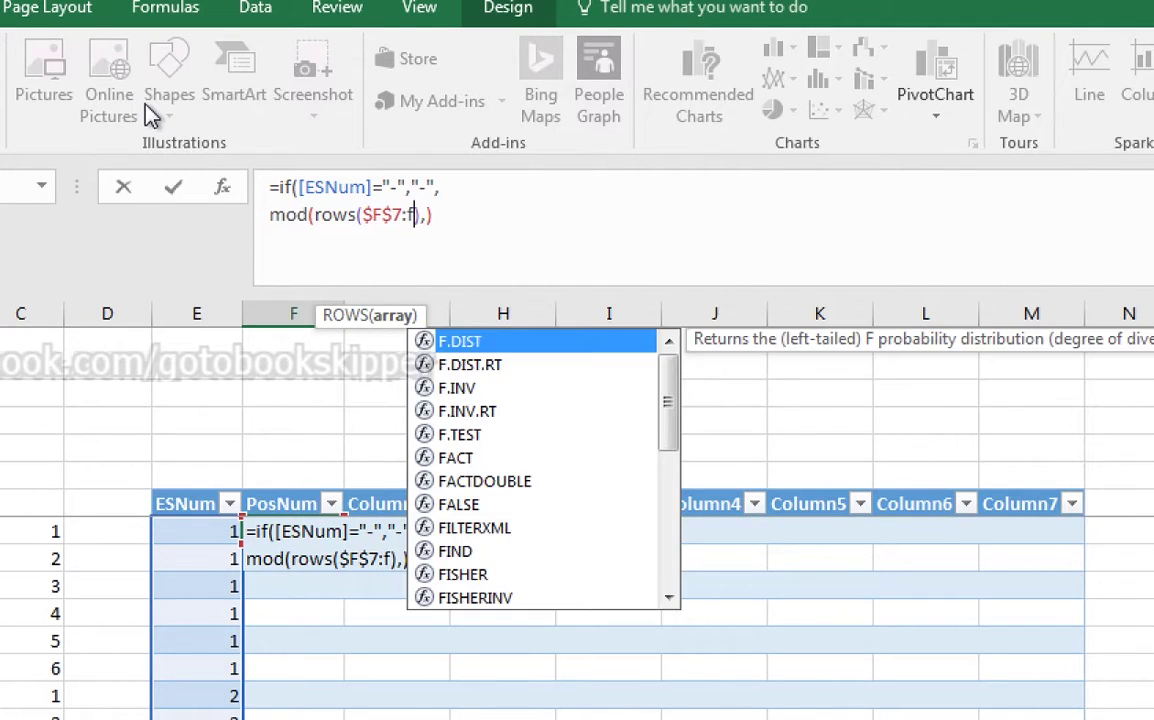
{"action": "key", "text": "Right"}
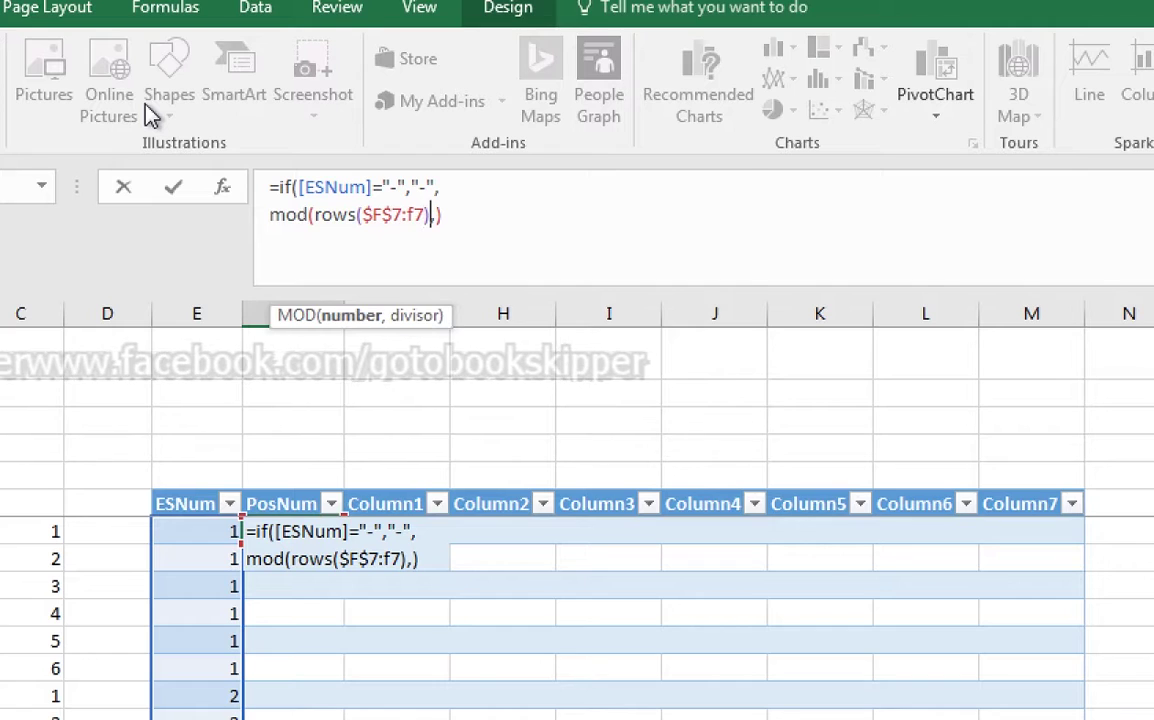
Subtract 1 from the ROWS result and highlight the complete number argument of MOD
{"action": "type", "text": "-1"}
{"action": "key", "text": "shift+Left"}
{"action": "key", "text": "shift+Left"}
{"action": "key", "text": "shift+Left"}
{"action": "key", "text": "shift+Left"}
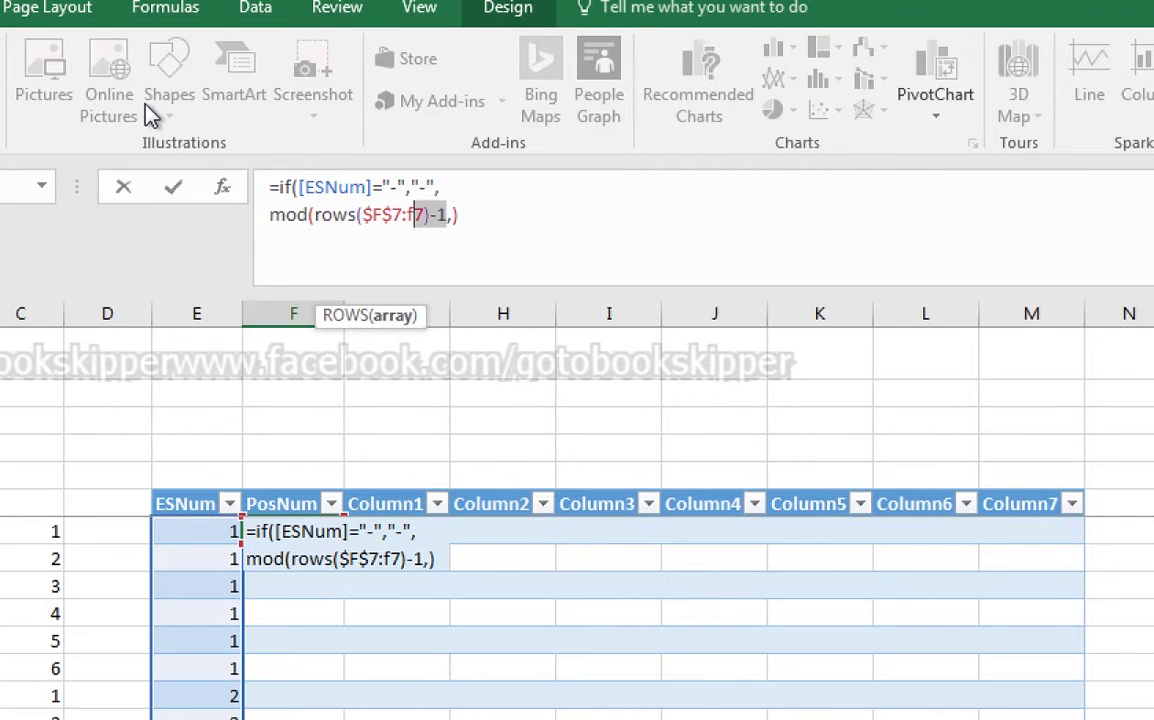
{"action": "key", "text": "shift+Left"}
{"action": "key", "text": "shift+Left"}
{"action": "key", "text": "shift+Left"}
{"action": "key", "text": "shift+Left"}
{"action": "key", "text": "shift+Left"}
{"action": "key", "text": "shift+Left"}
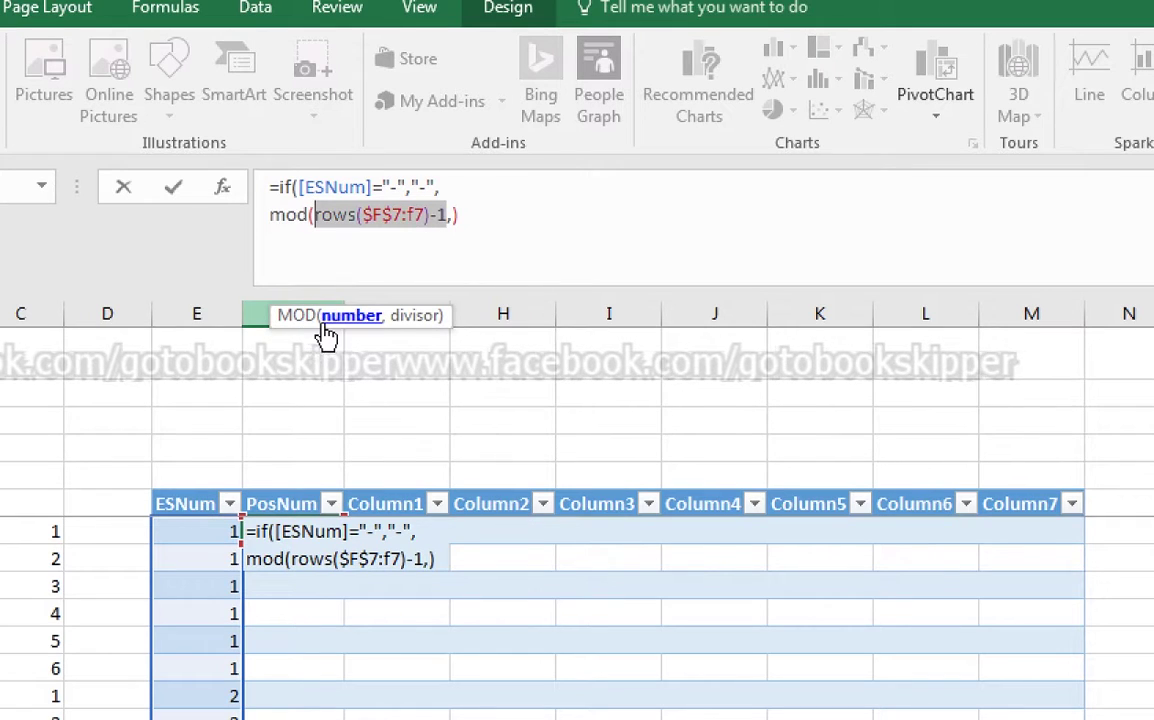
Set the MOD divisor to 6, close the IF on its own line, and commit the formula to the PosNum column
{"action": "left_click", "coordinate": [449, 206]}
{"action": "type", "text": ","}
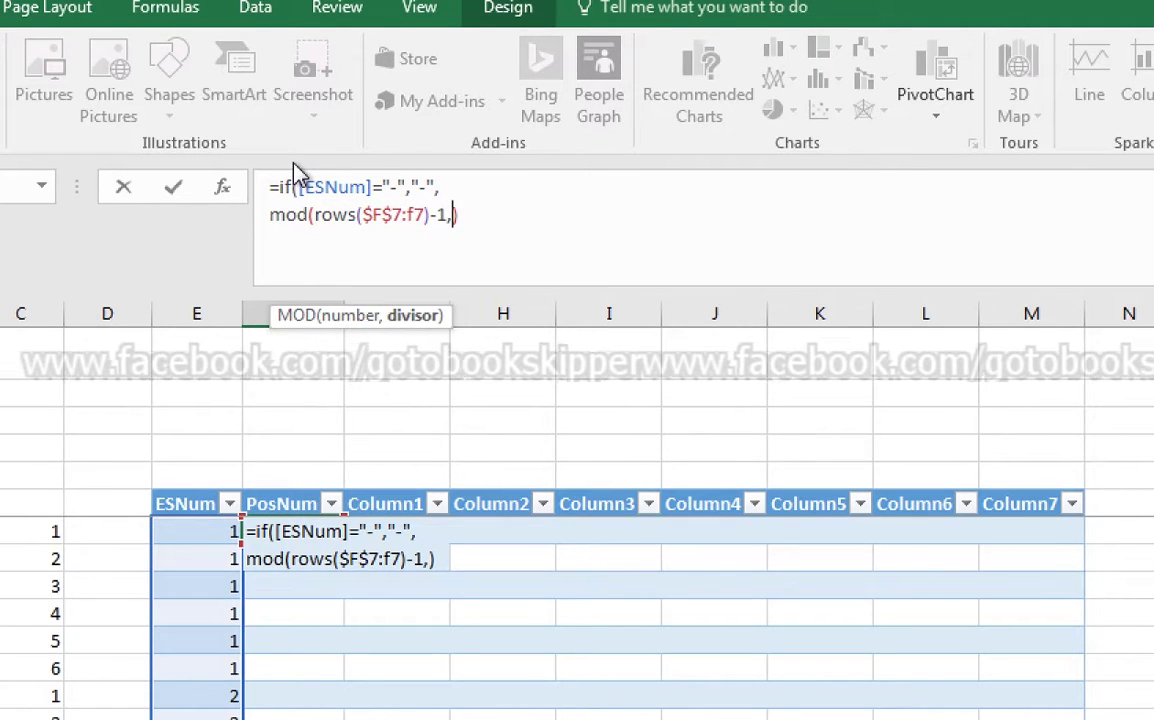
{"action": "type", "text": "6"}
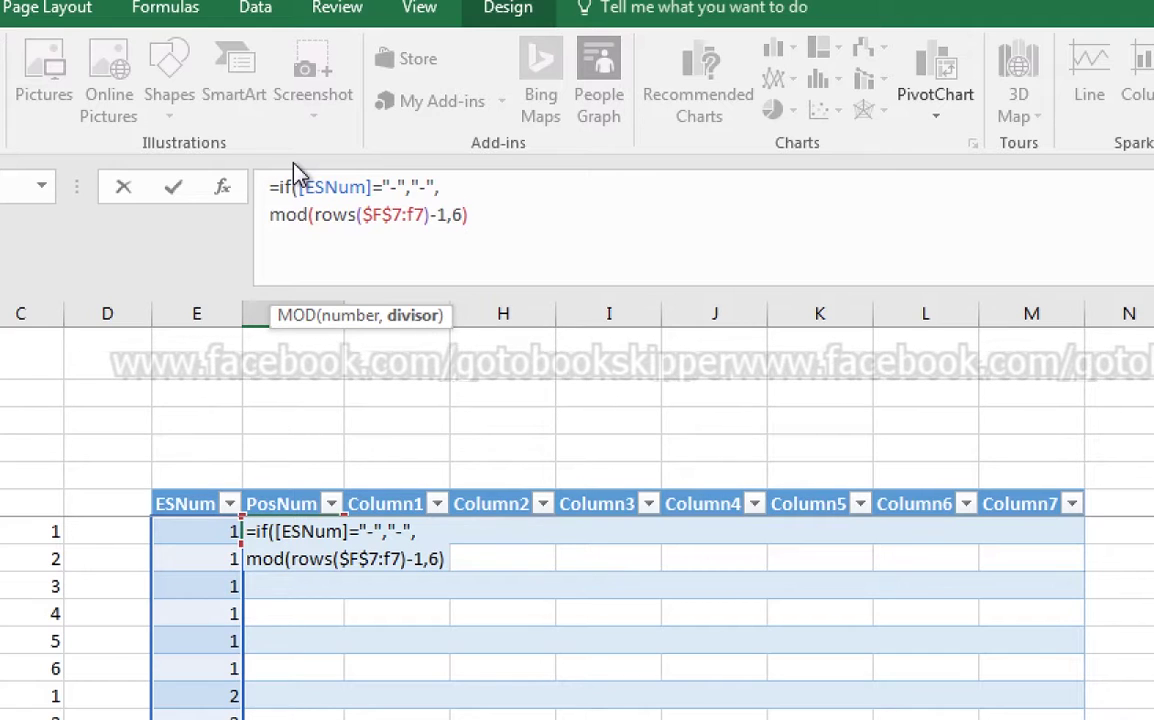
{"action": "key", "text": "Right"}
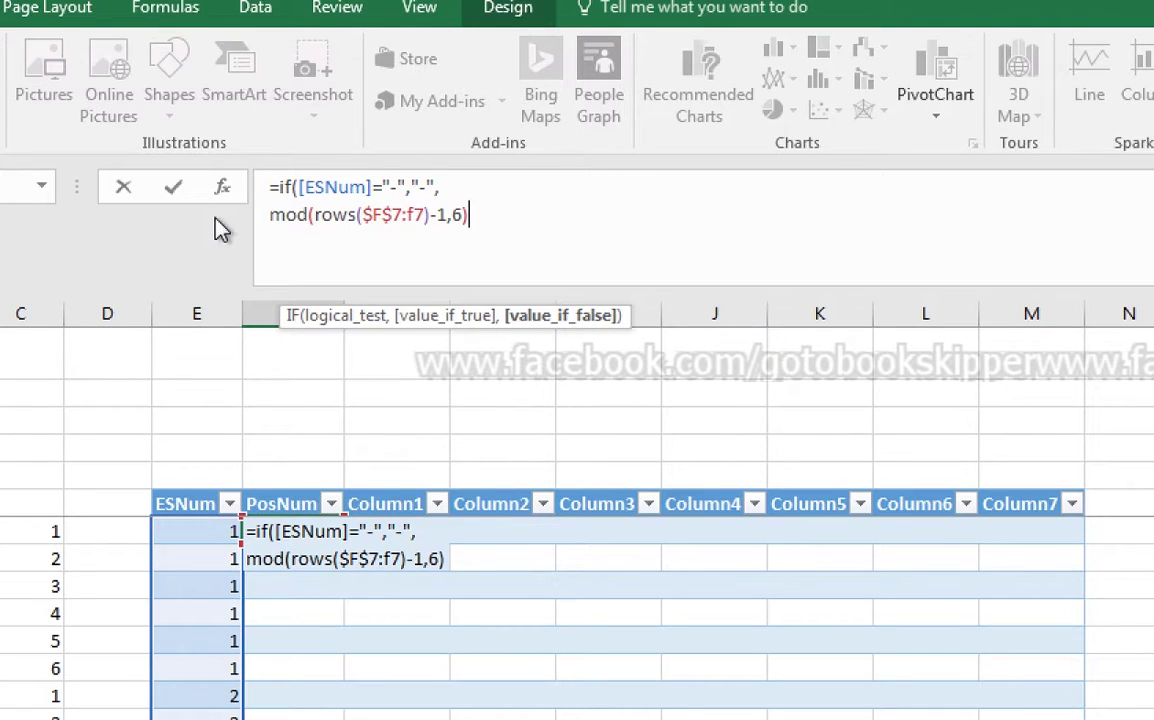
{"action": "key", "text": "alt+Return"}
{"action": "type", "text": ")"}
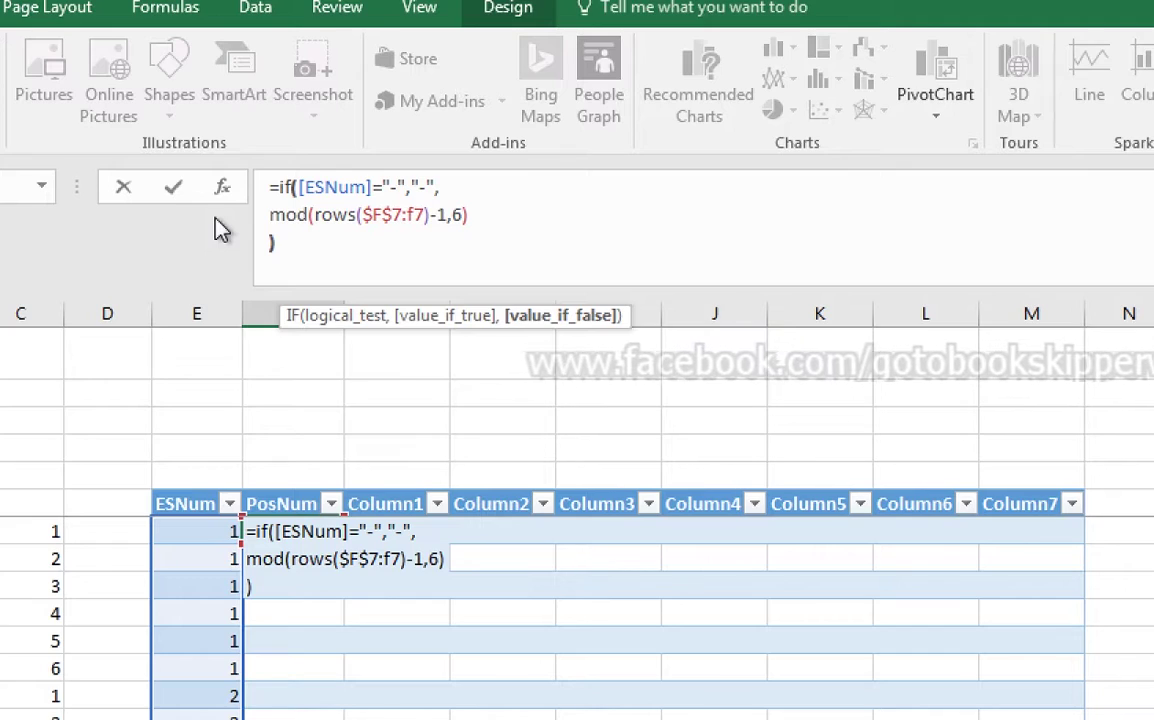
{"action": "key", "text": "ctrl+Return"}
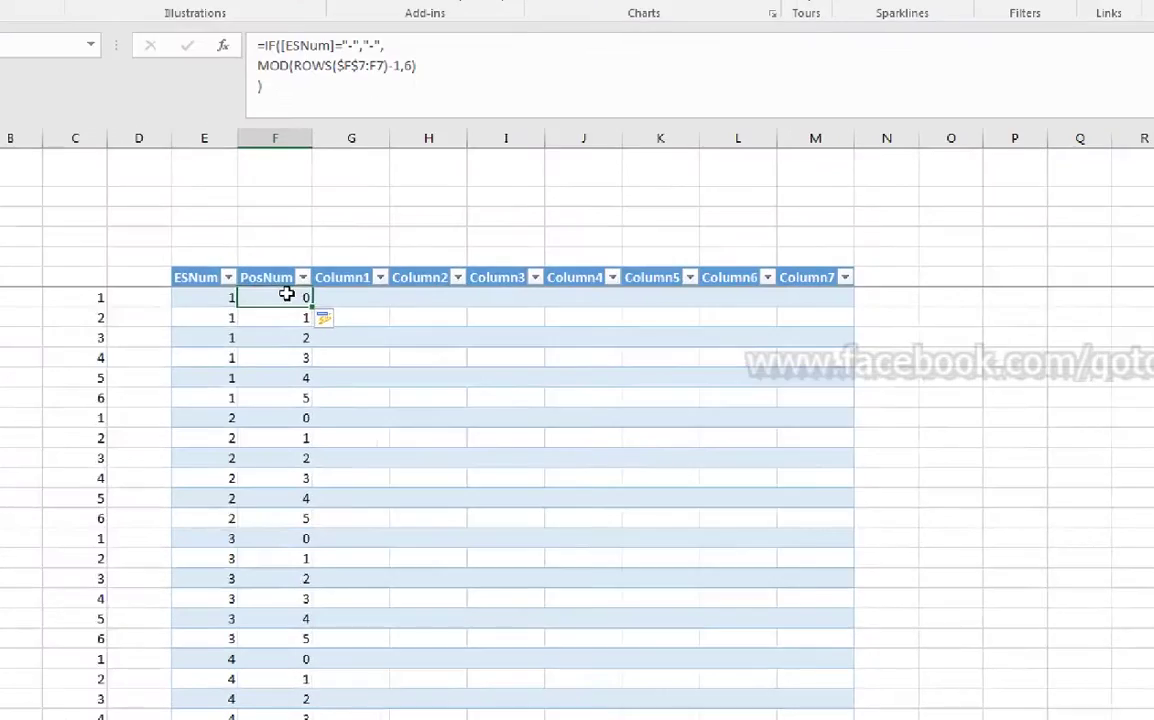
Examine the repeating PosNum sequence across the first two groups of six rows
{"action": "key", "text": "shift+Down"}
{"action": "key", "text": "shift+Down"}
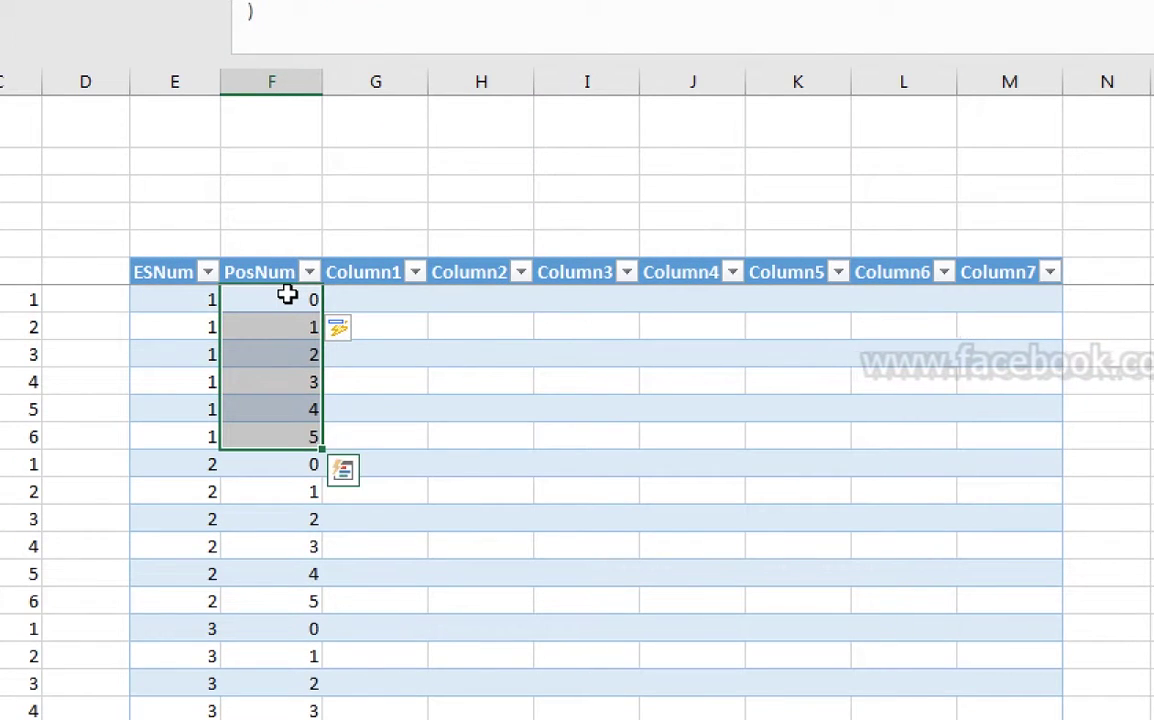
{"action": "key", "text": "Down"}
{"action": "key", "text": "Down"}
{"action": "key", "text": "Down"}
{"action": "key", "text": "Down"}
{"action": "key", "text": "Down"}
{"action": "key", "text": "Down"}
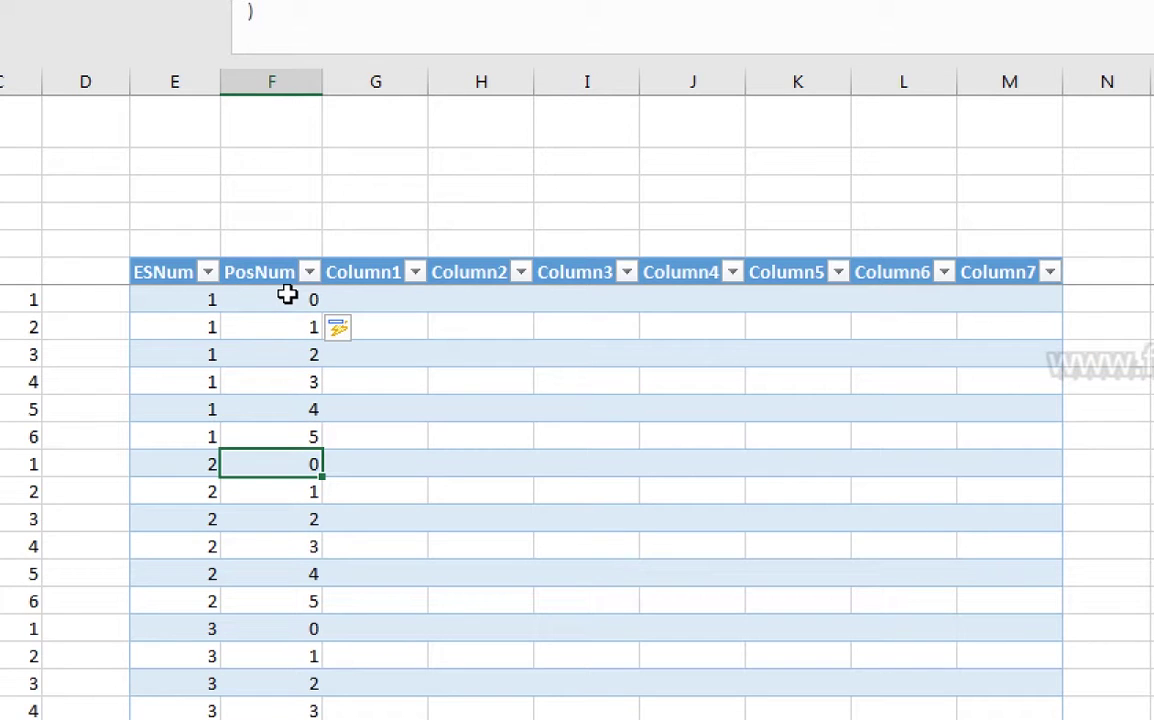
{"action": "key", "text": "shift+Down"}
{"action": "key", "text": "shift+Down"}
{"action": "key", "text": "shift+Down"}
{"action": "key", "text": "shift+Down"}
{"action": "key", "text": "shift+Down"}
{"action": "key", "text": "shift+Down"}
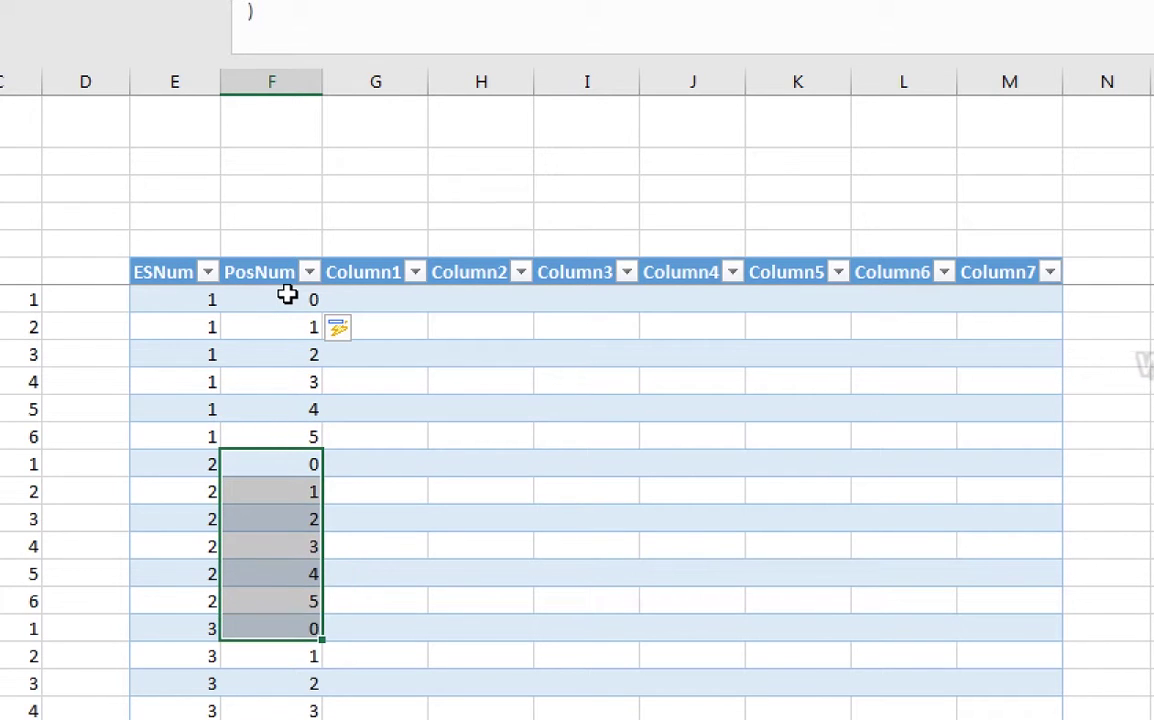
{"action": "key", "text": "Up"}
{"action": "key", "text": "Up"}
{"action": "key", "text": "Up"}
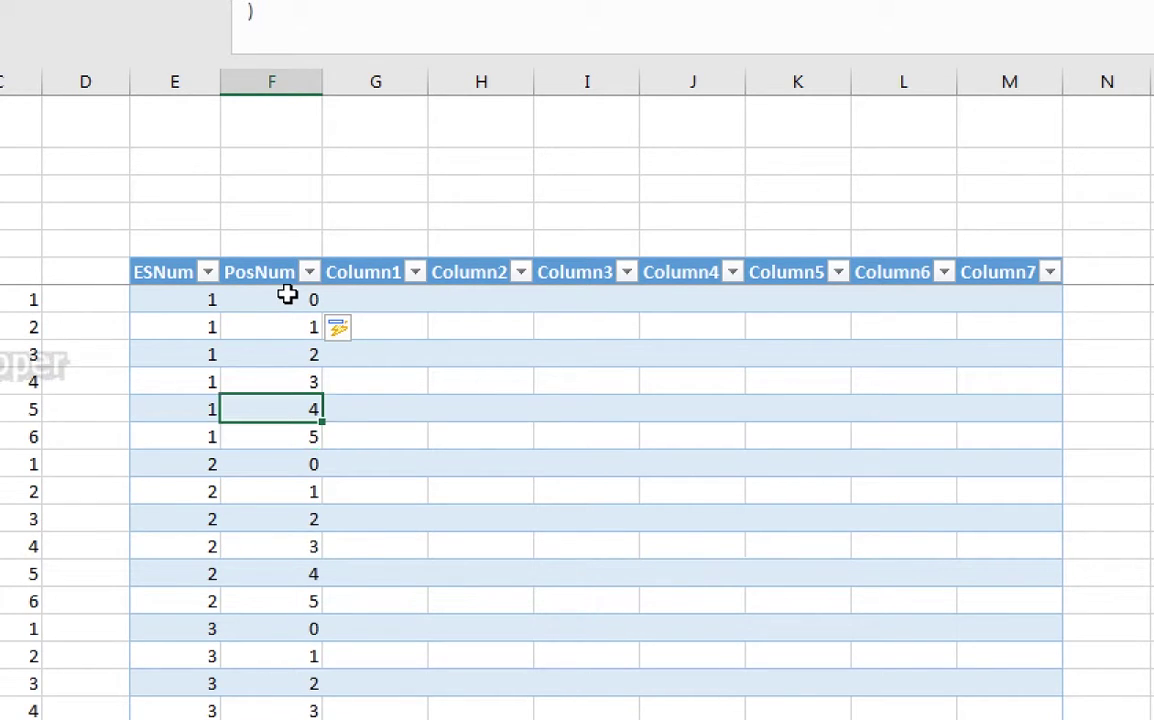
Add 1+ in front of the MOD function in the first PosNum cell's formula and commit it
{"action": "key", "text": "Up"}
{"action": "key", "text": "Up"}
{"action": "key", "text": "Up"}
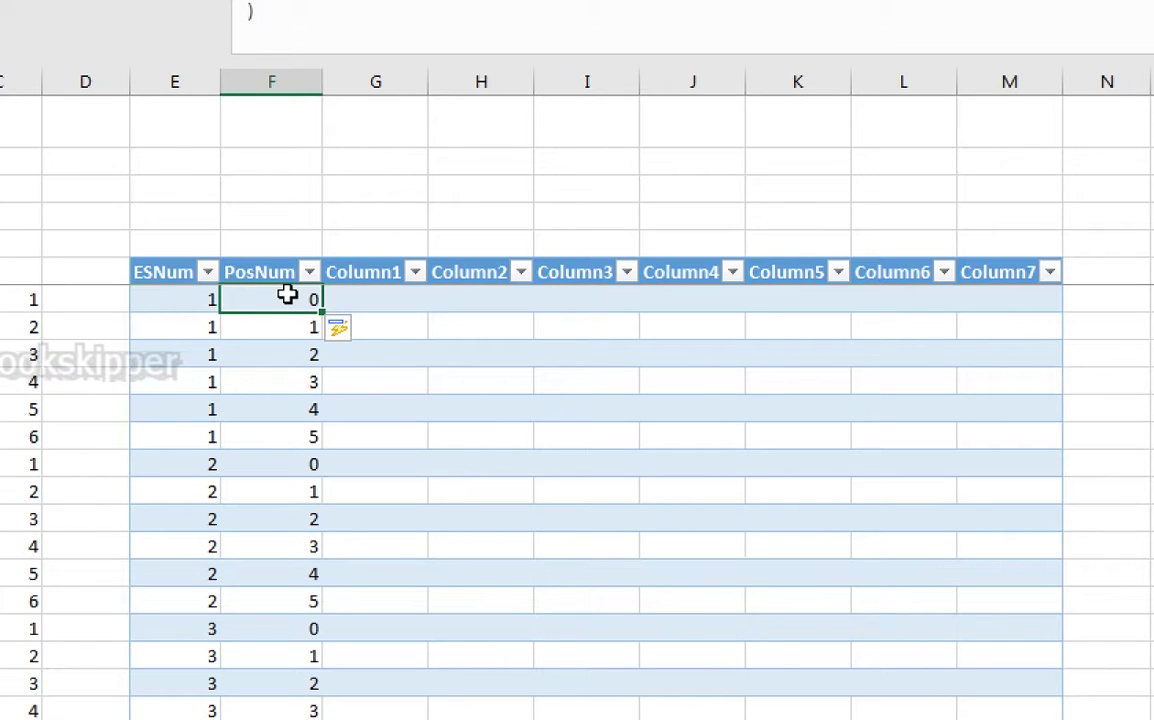
{"action": "left_click", "coordinate": [304, 105]}
{"action": "key", "text": "Home"}
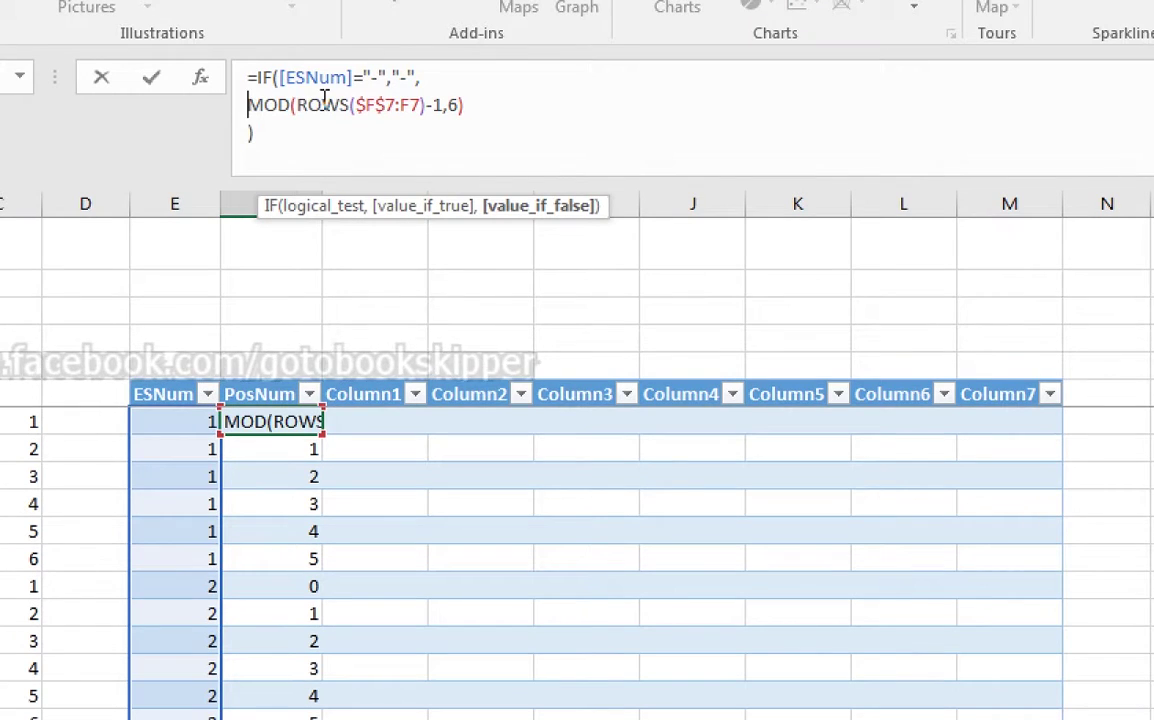
{"action": "type", "text": "1+"}
{"action": "key", "text": "ctrl+Return"}
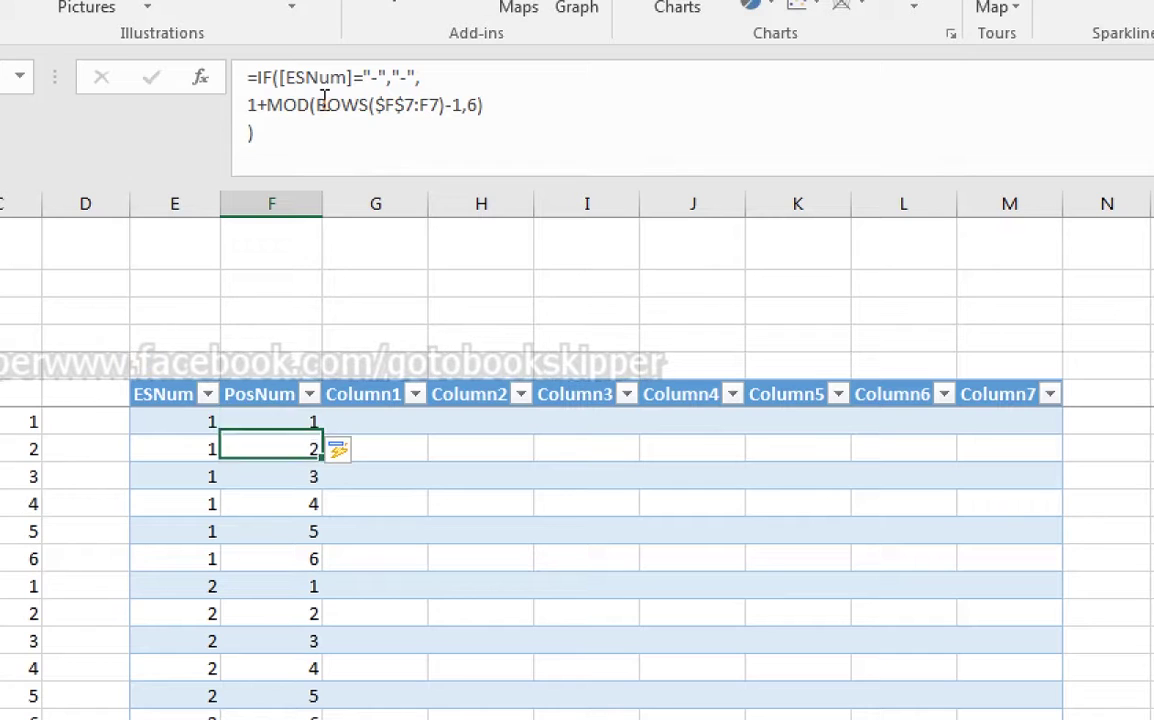
Highlight the first six PosNum values to check the numbering of the first entry
{"action": "key", "text": "Left"}
{"action": "key", "text": "Right"}
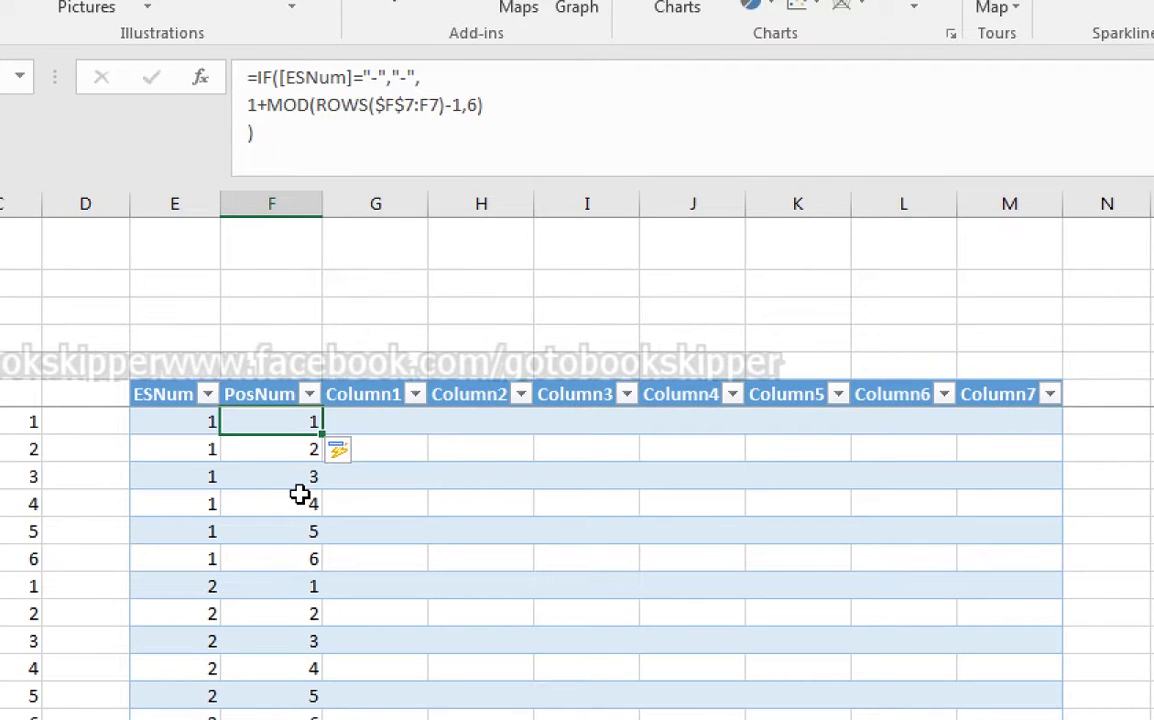
{"action": "key", "text": "shift+Down"}
{"action": "key", "text": "shift+Down"}
{"action": "key", "text": "shift+Down"}
{"action": "key", "text": "shift+Down"}
{"action": "key", "text": "shift+Down"}
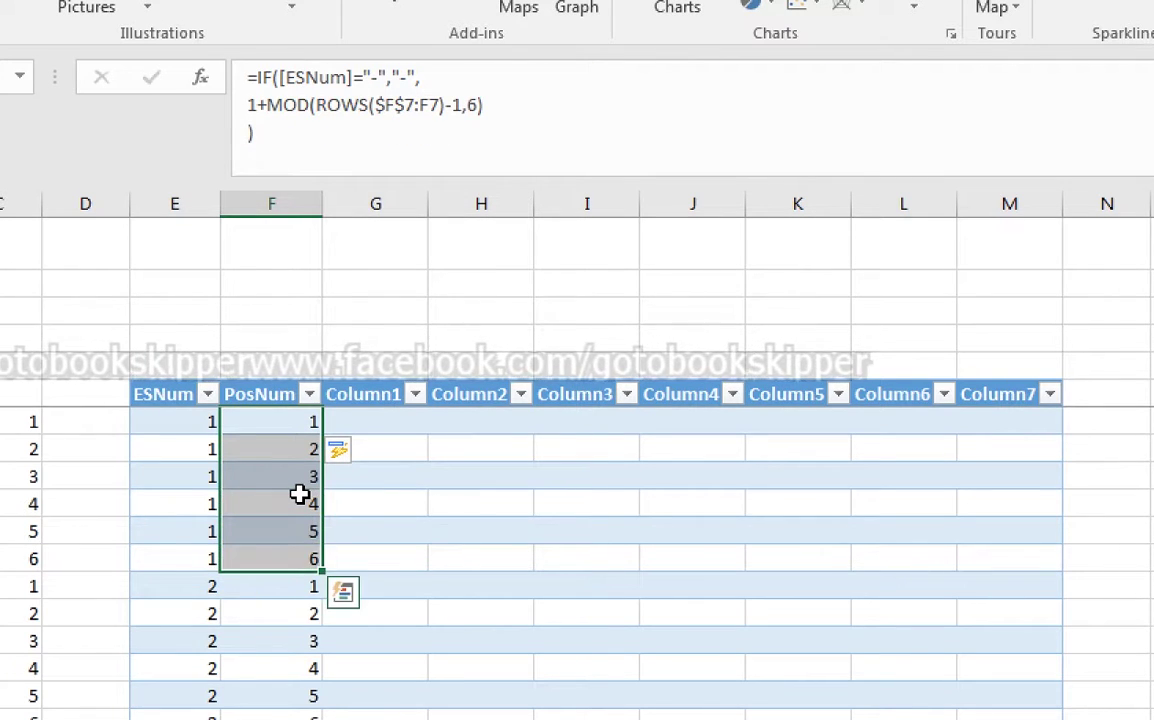
Enter the example formula =MOD(16,6) in cell F3 above the PosNum column
{"action": "left_click", "coordinate": [271, 312]}
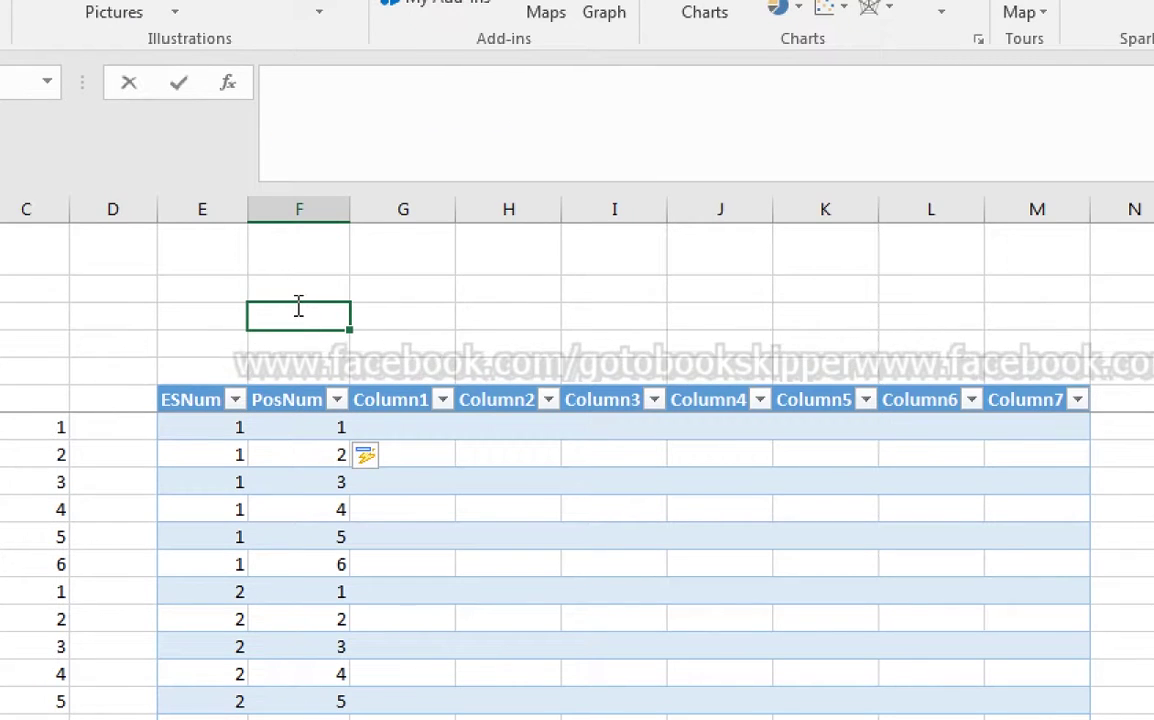
{"action": "type", "text": "=mod("}
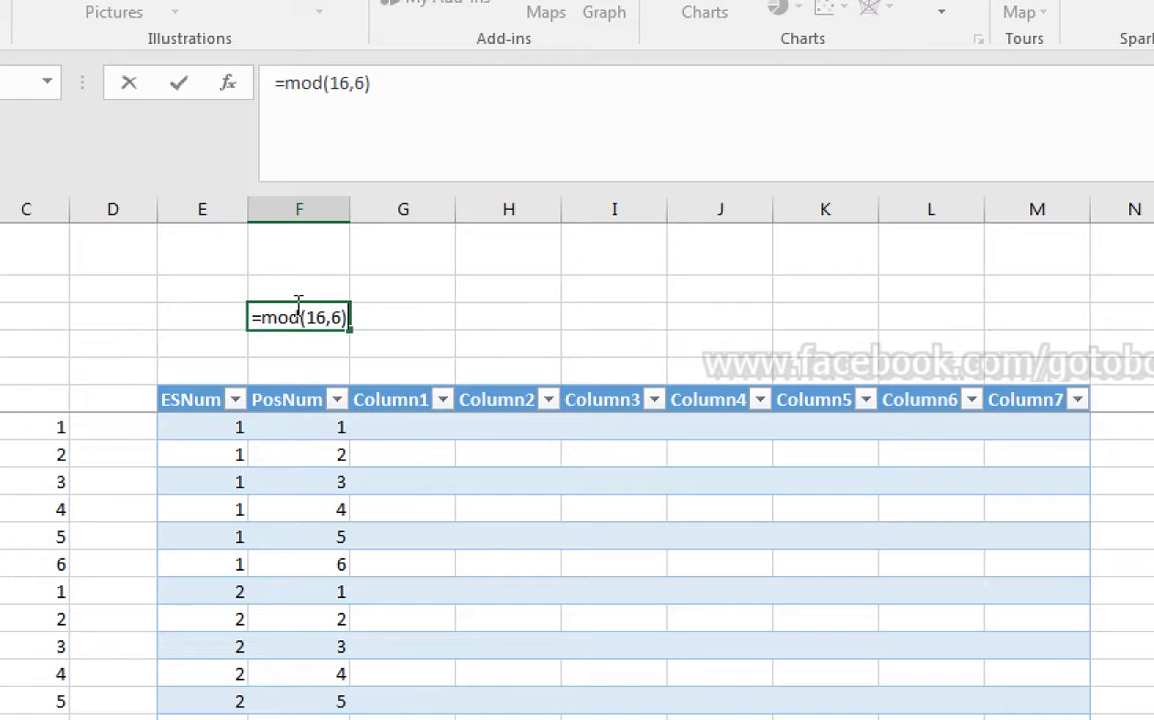
{"action": "type", "text": "16,6)"}
{"action": "key", "text": "Return"}
{"action": "left_click", "coordinate": [299, 306]}
Write the text breakdown "(6*2)+4 = 16" in cell F2, directly above the MOD example
{"action": "key", "text": "Up"}
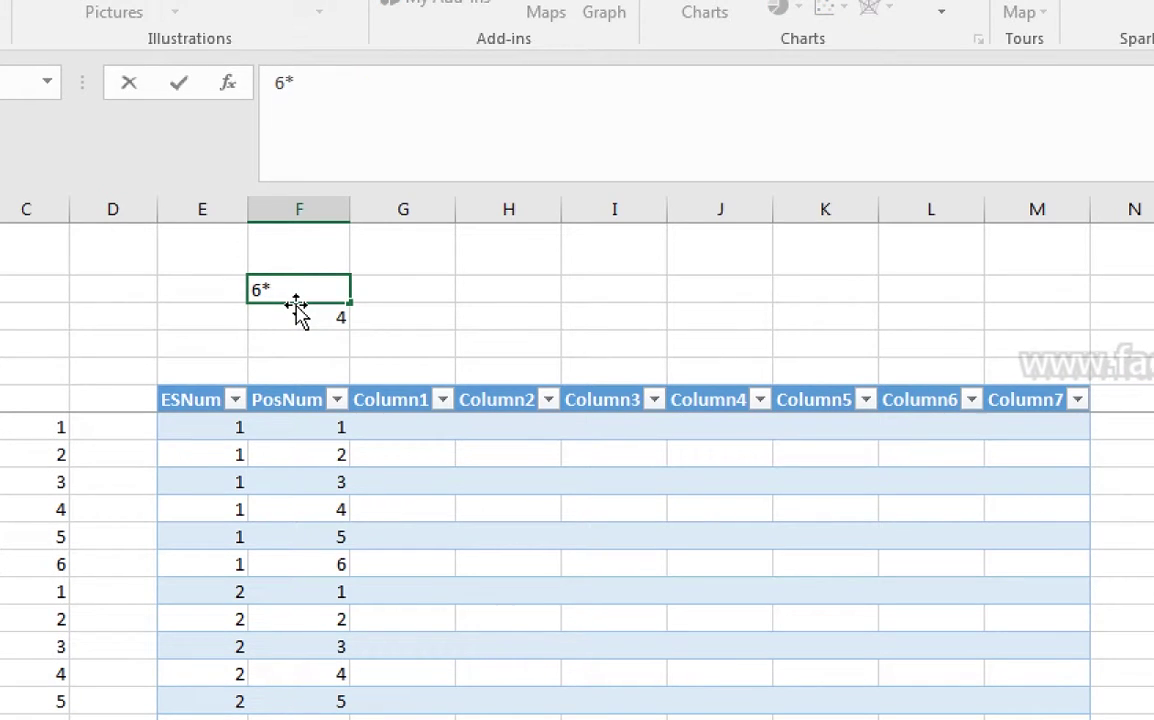
{"action": "key", "text": "BackSpace"}
{"action": "key", "text": "BackSpace"}
{"action": "key", "text": "BackSpace"}
{"action": "key", "text": "BackSpace"}
{"action": "key", "text": "BackSpace"}
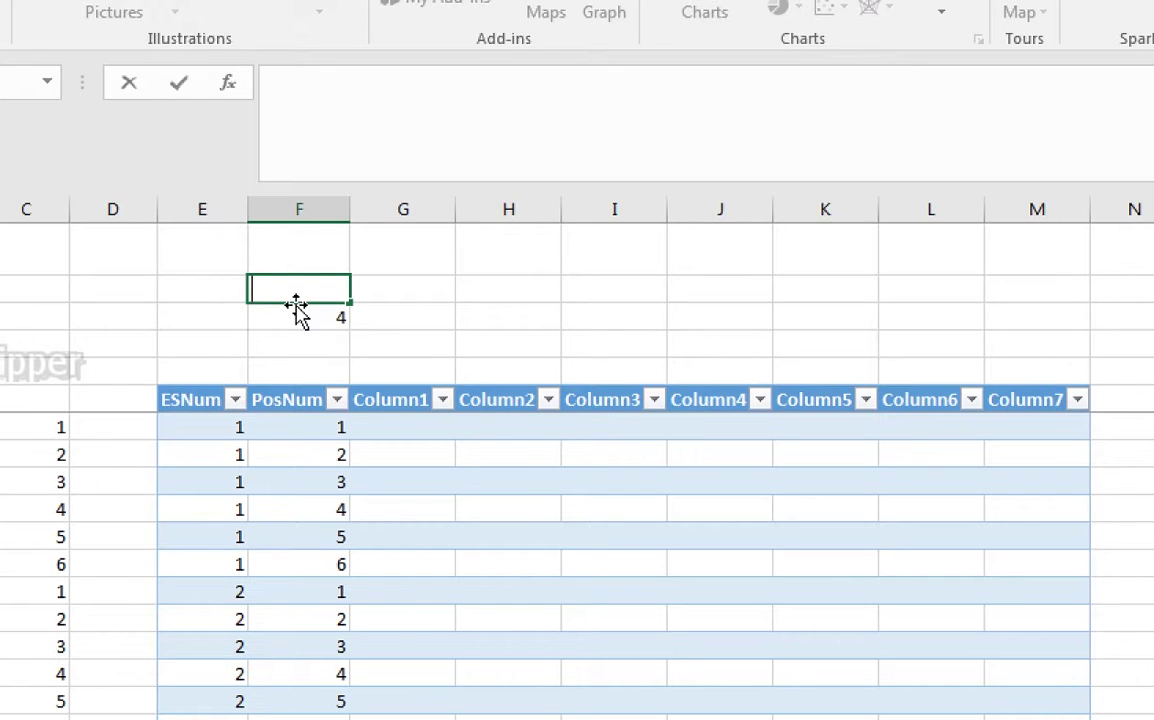
{"action": "type", "text": "(6*2)+4 = 16"}
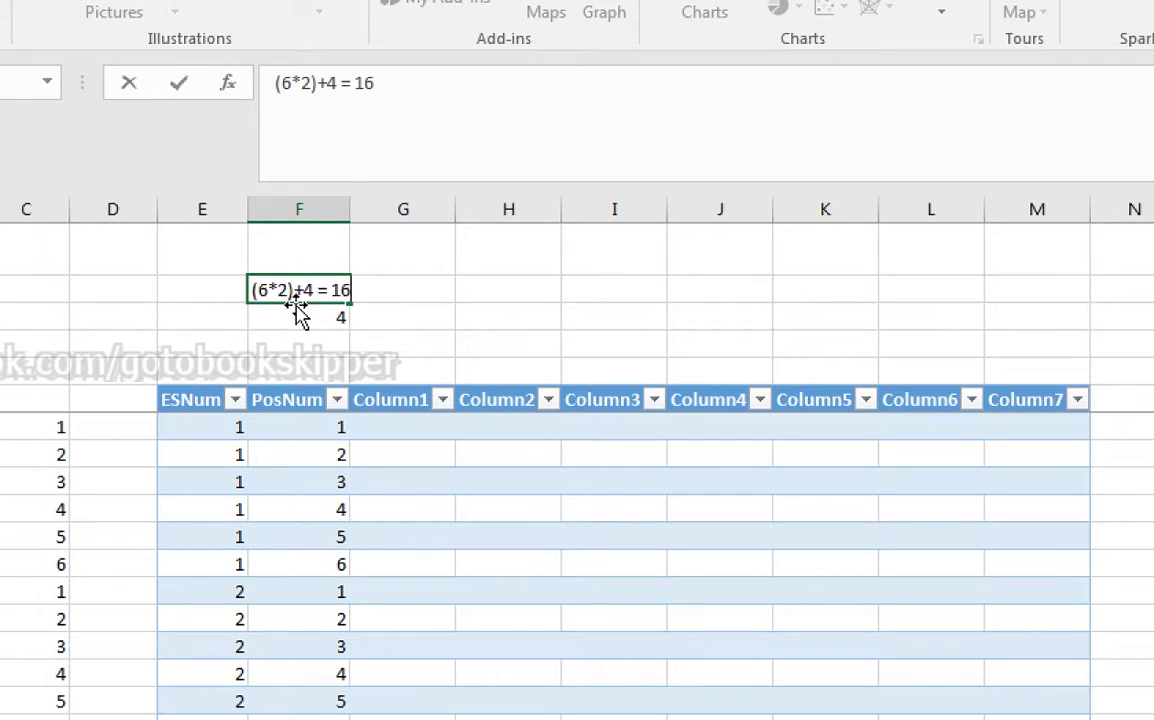
{"action": "key", "text": "Return"}
{"action": "key", "text": "Up"}
{"action": "key", "text": "Down"}
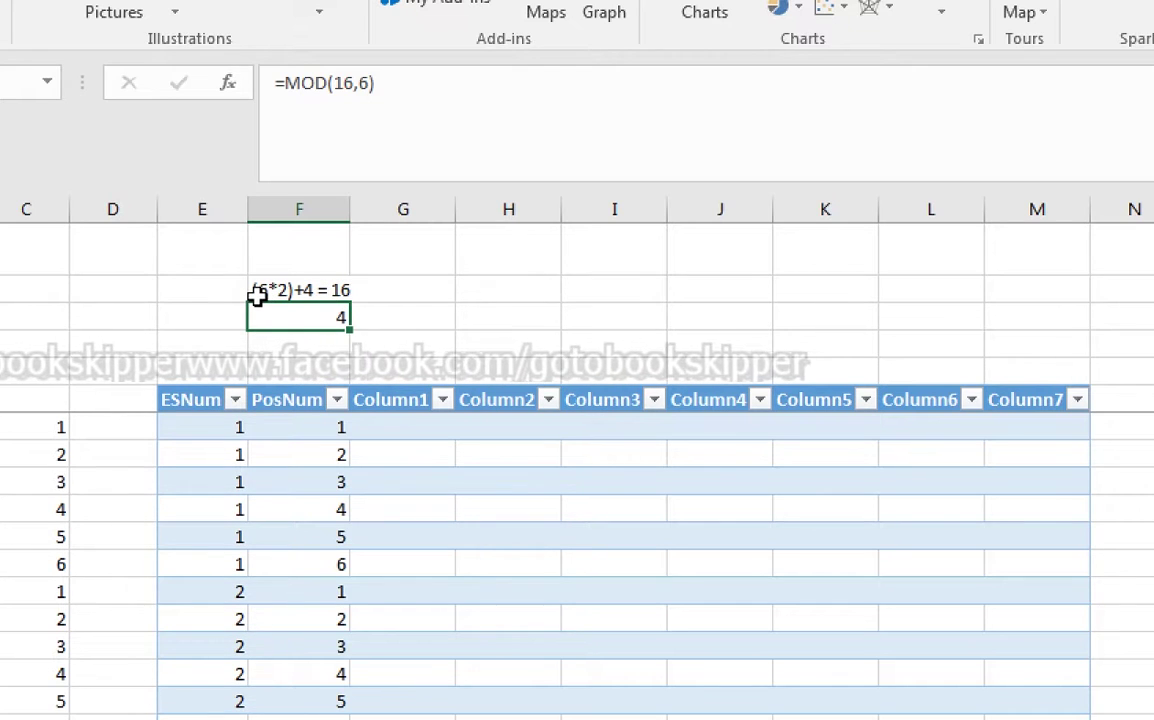
Try 3 as the multiplier in the F2 breakdown, and restore it to 2
{"action": "double_click", "coordinate": [288, 290]}
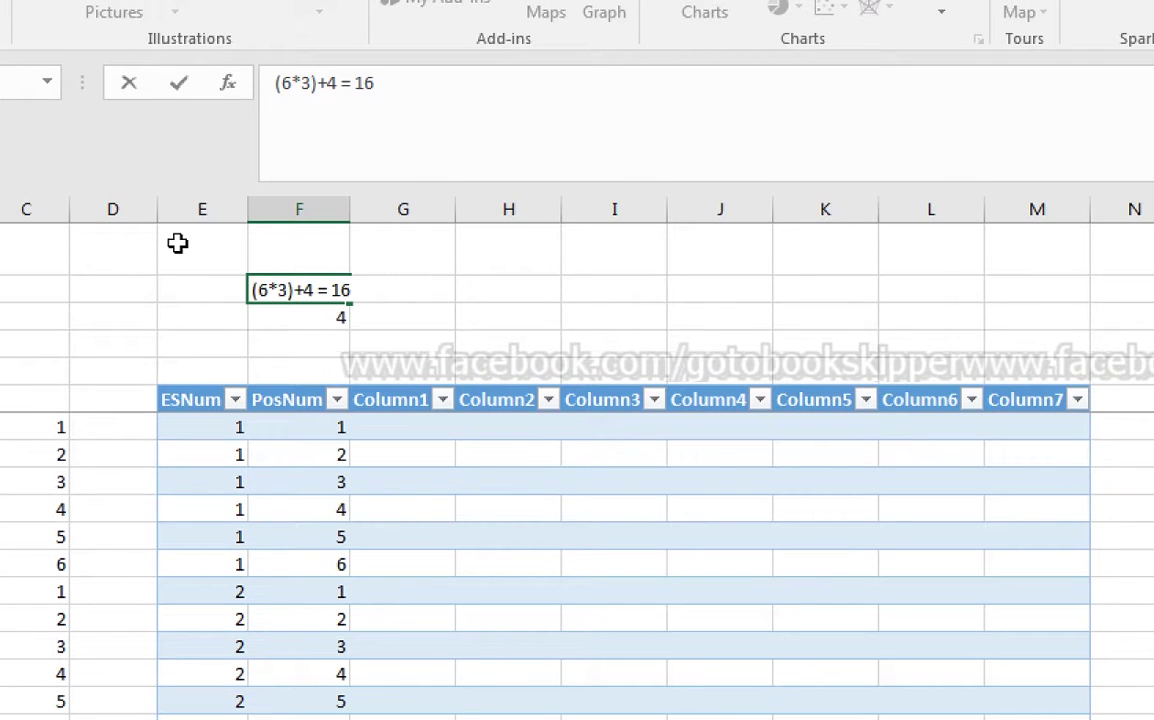
{"action": "key", "text": "BackSpace"}
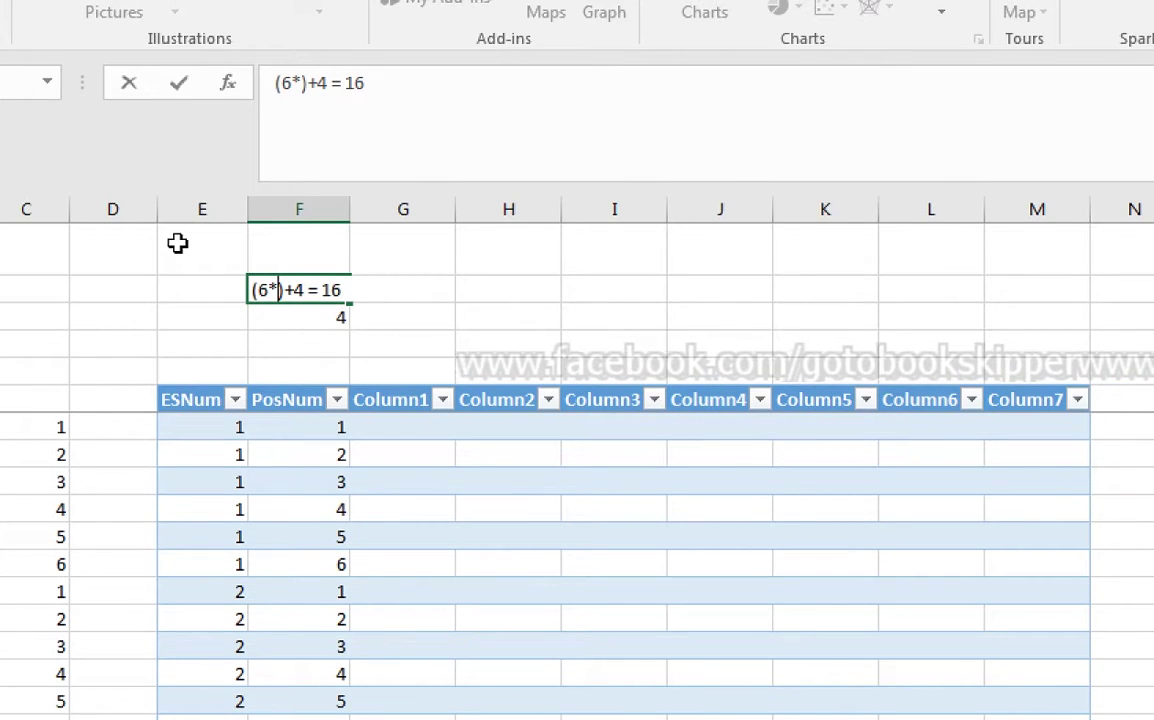
{"action": "type", "text": "2"}
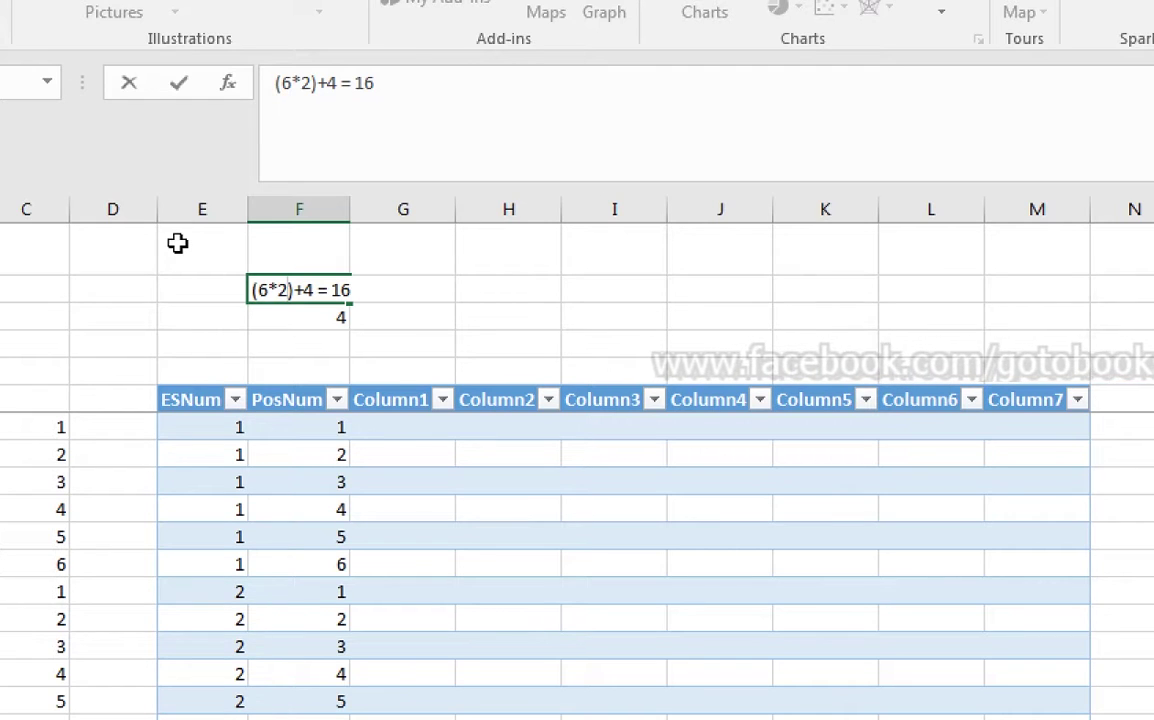
{"action": "key", "text": "Return"}
Change the number argument of the MOD example in F3 to 17
{"action": "left_click", "coordinate": [348, 89]}
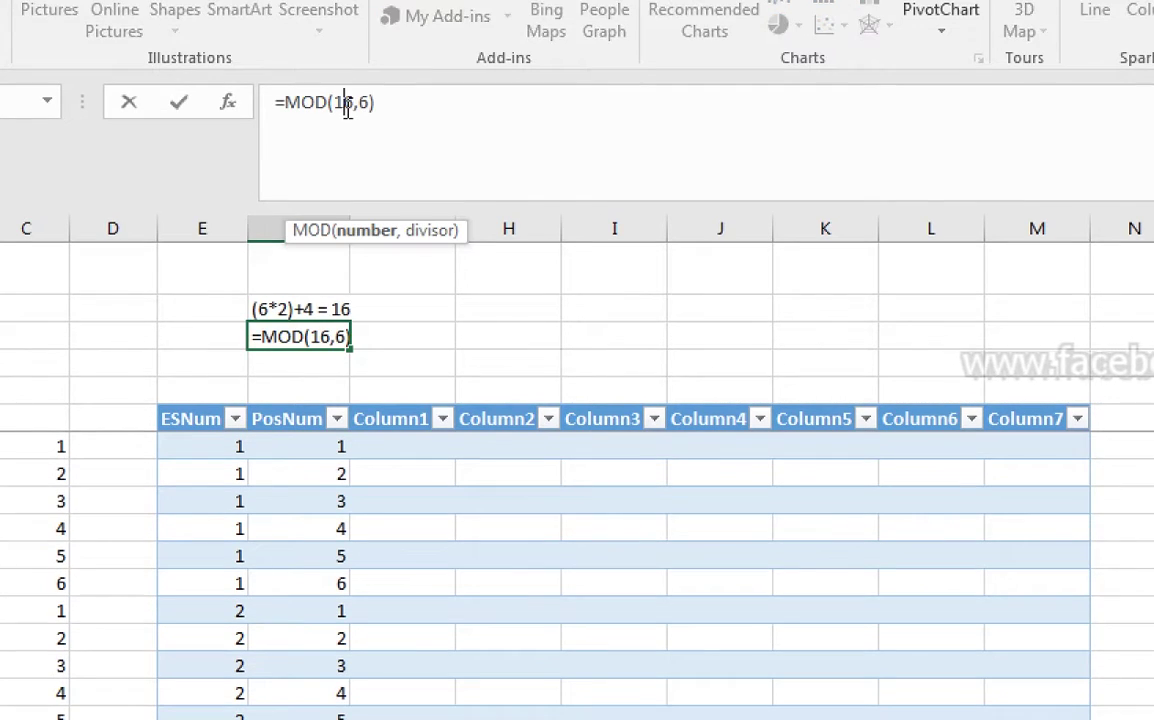
{"action": "key", "text": "BackSpace"}
{"action": "type", "text": "7"}
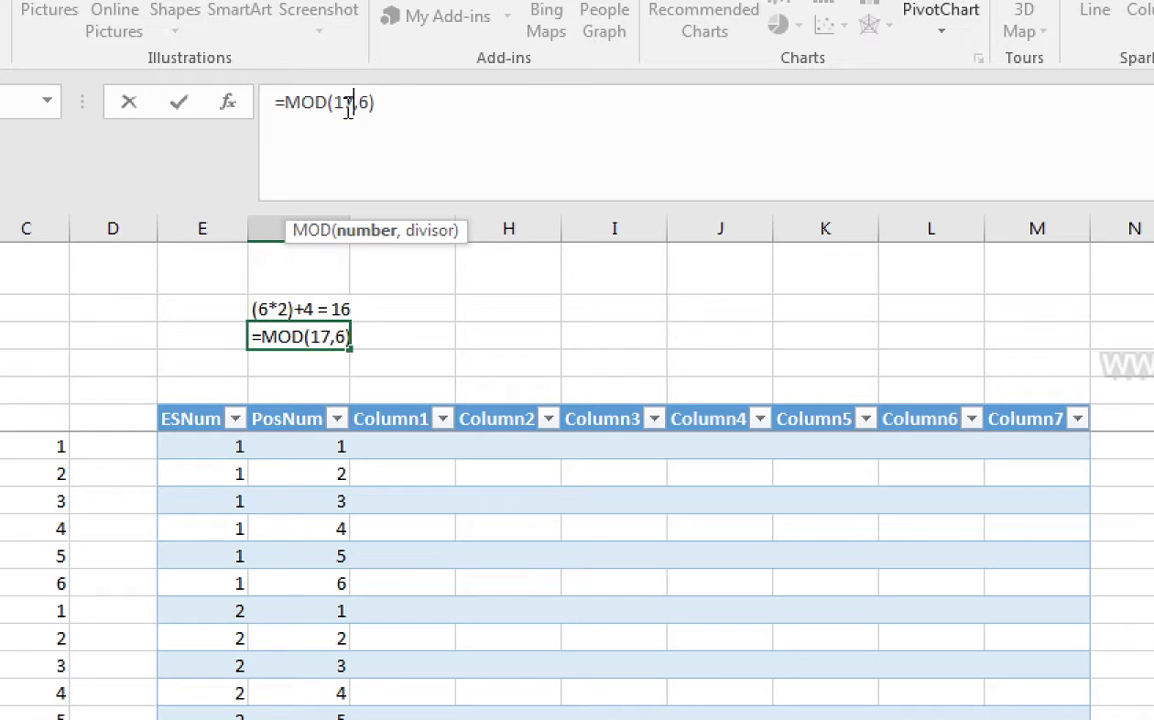
{"action": "key", "text": "Return"}
{"action": "key", "text": "Up"}
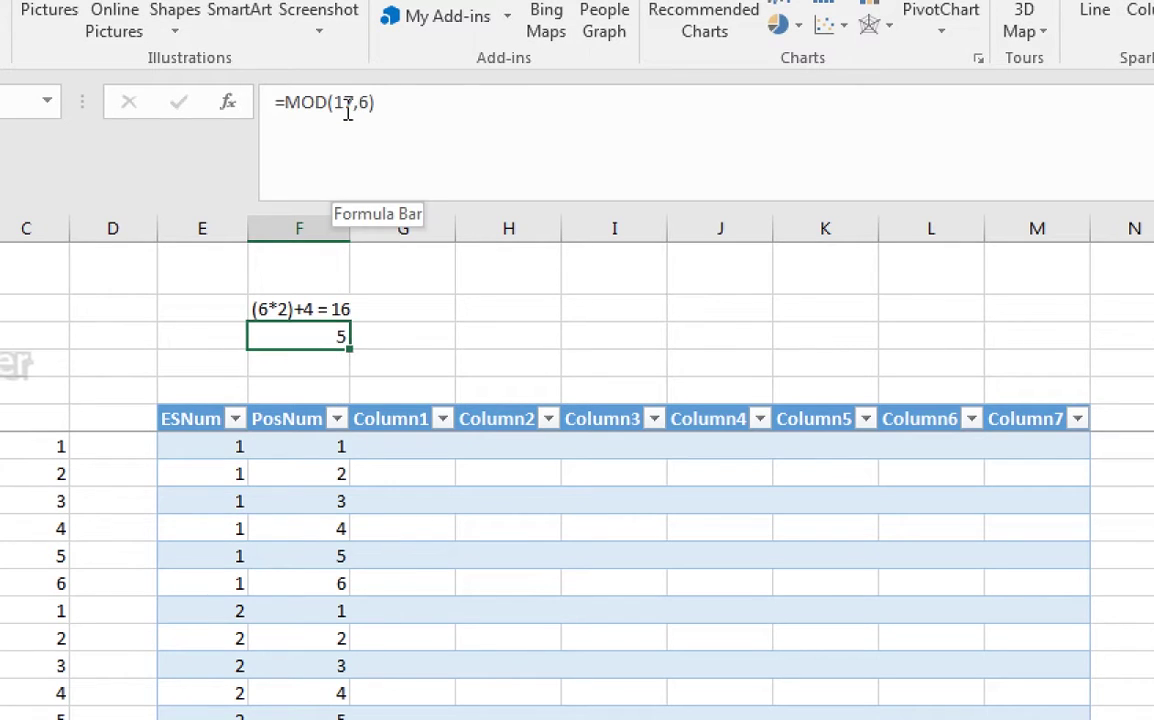
Update the breakdown text in F2 to "(6*2)+5 = 17"
{"action": "key", "text": "Up"}
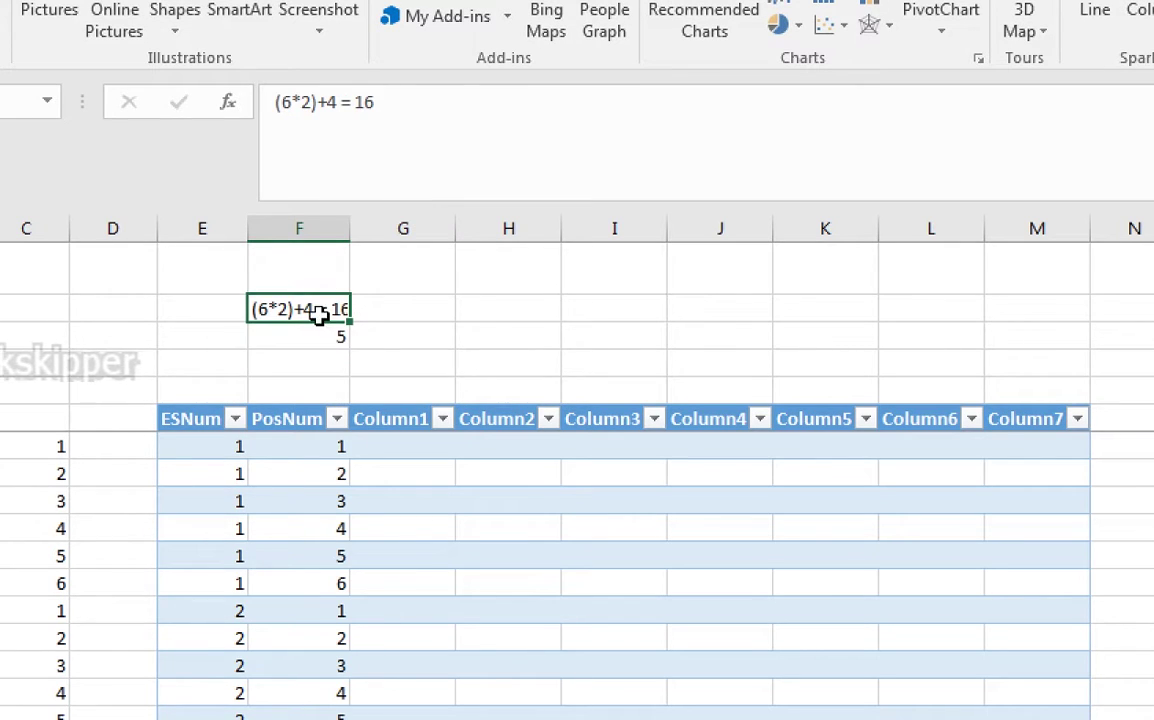
{"action": "double_click", "coordinate": [315, 309]}
{"action": "key", "text": "BackSpace"}
{"action": "type", "text": "5"}
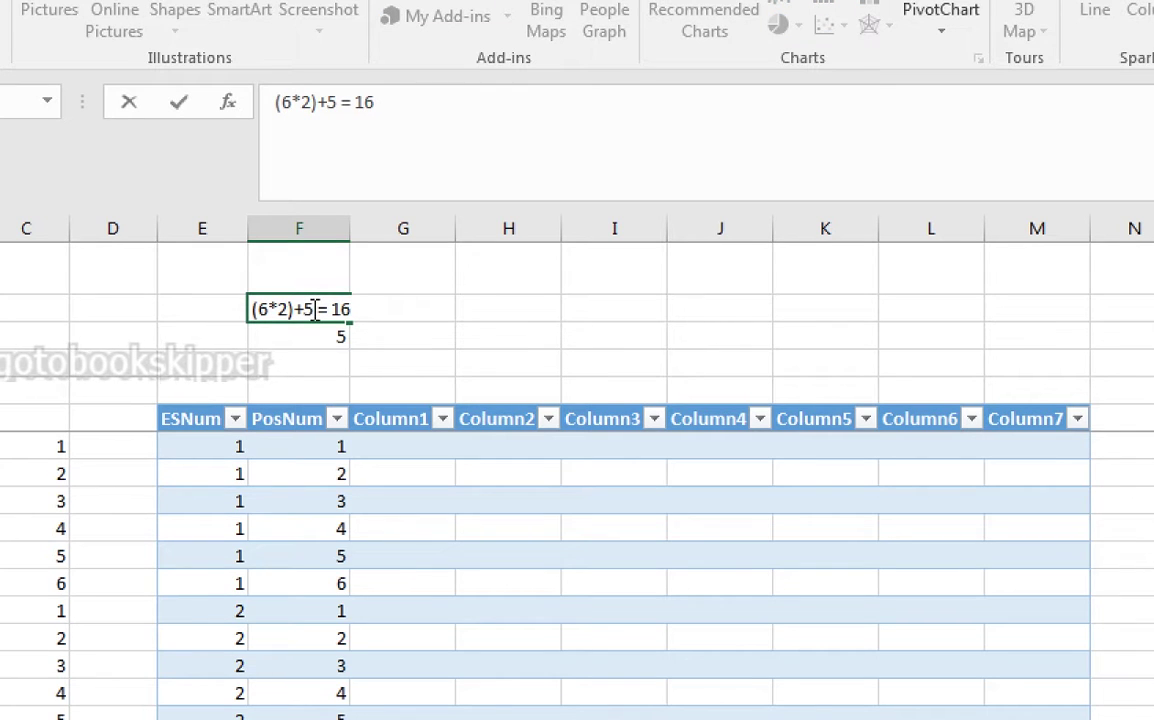
{"action": "key", "text": "End"}
{"action": "key", "text": "BackSpace"}
{"action": "type", "text": "7"}
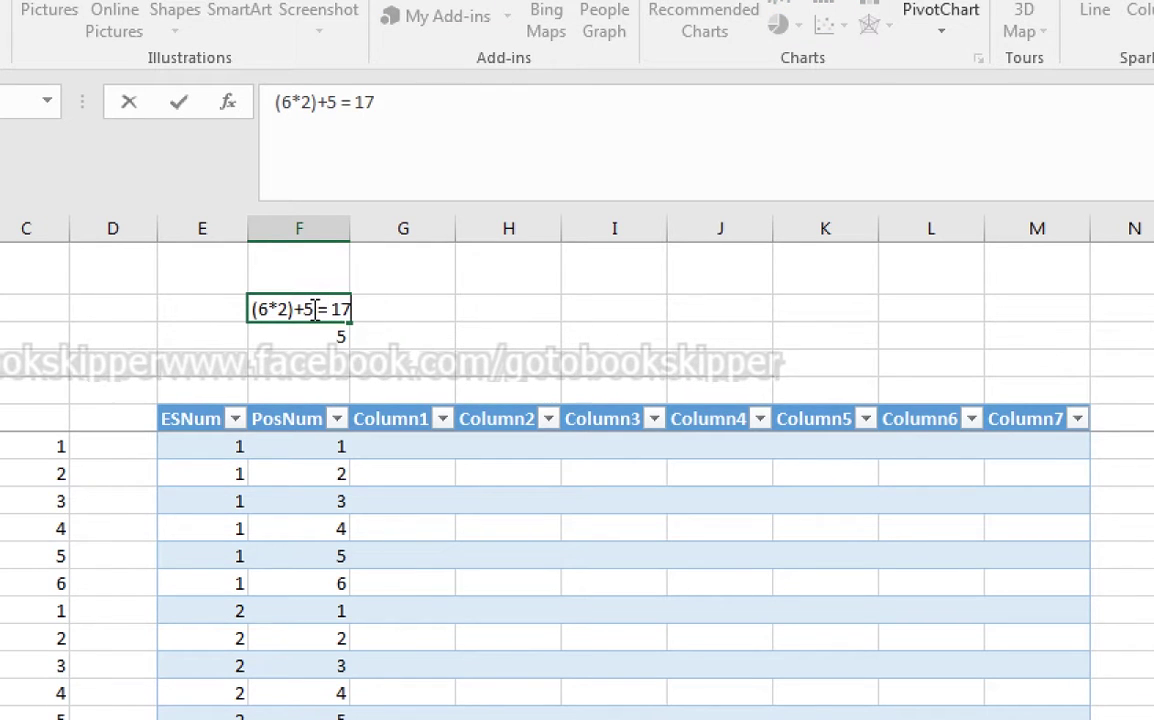
{"action": "key", "text": "Return"}
Open the first PosNum cell's formula for editing and highlight the complete number argument of MOD
{"action": "key", "text": "Down"}
{"action": "key", "text": "Down"}
{"action": "key", "text": "Down"}
{"action": "key", "text": "Down"}
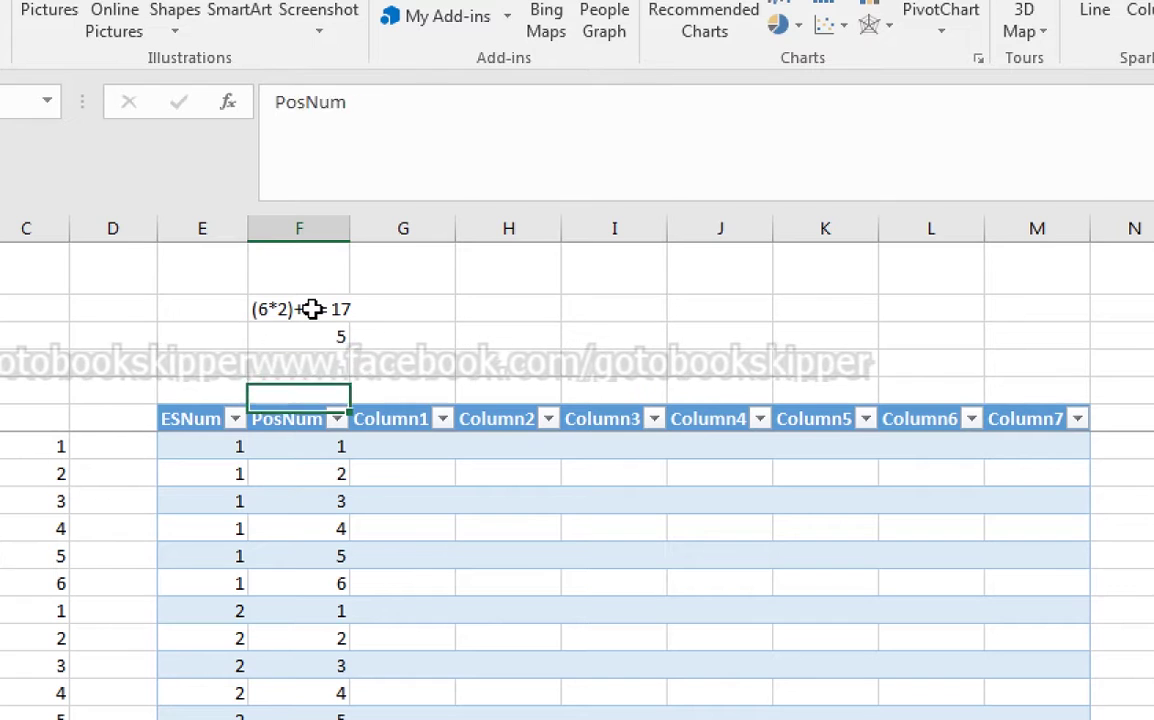
{"action": "key", "text": "F2"}
{"action": "left_click", "coordinate": [455, 140]}
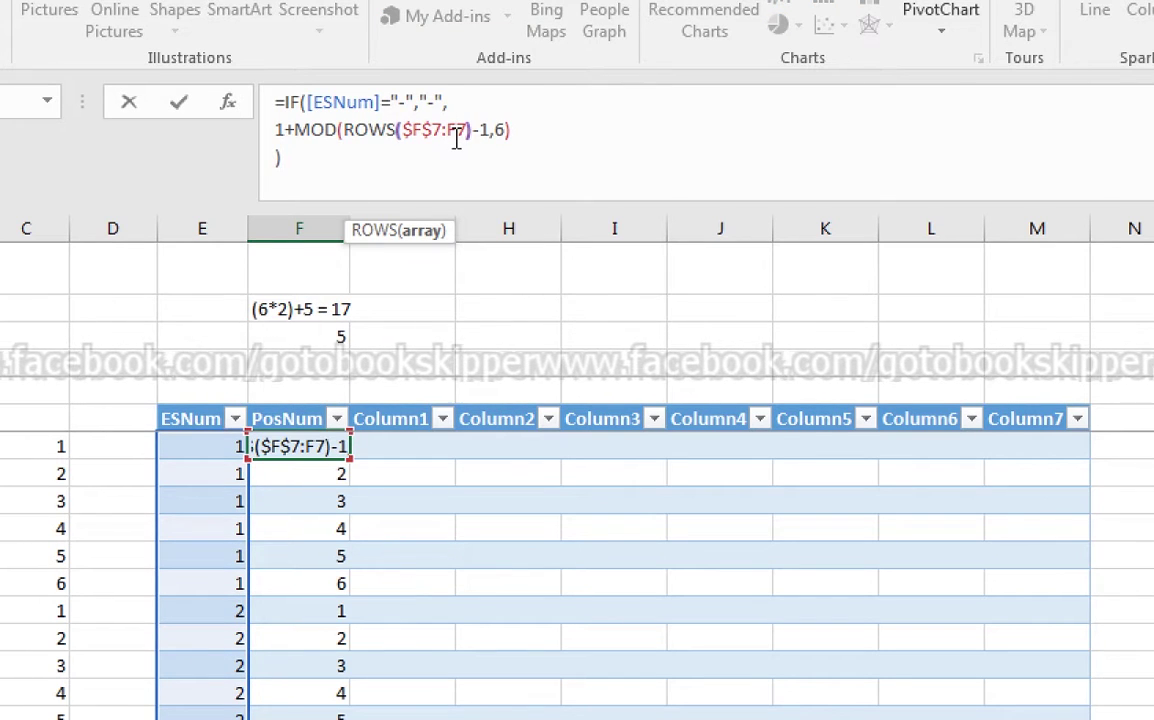
{"action": "key", "text": "Right"}
{"action": "key", "text": "Right"}
{"action": "key", "text": "Right"}
{"action": "key", "text": "ctrl+shift+Left"}
{"action": "key", "text": "ctrl+shift+Left"}
{"action": "key", "text": "ctrl+shift+Left"}
{"action": "key", "text": "ctrl+shift+Left"}
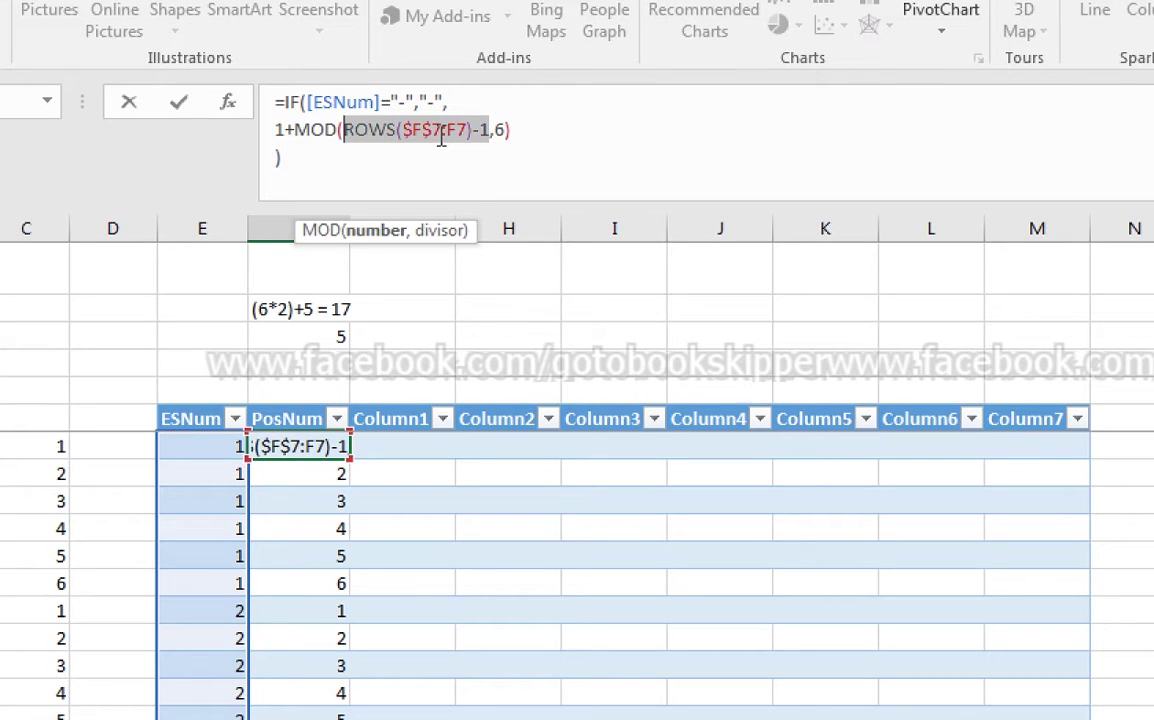
Highlight only the ROWS($F$7:F7) function inside the MOD number argument
{"action": "left_click", "coordinate": [463, 133]}
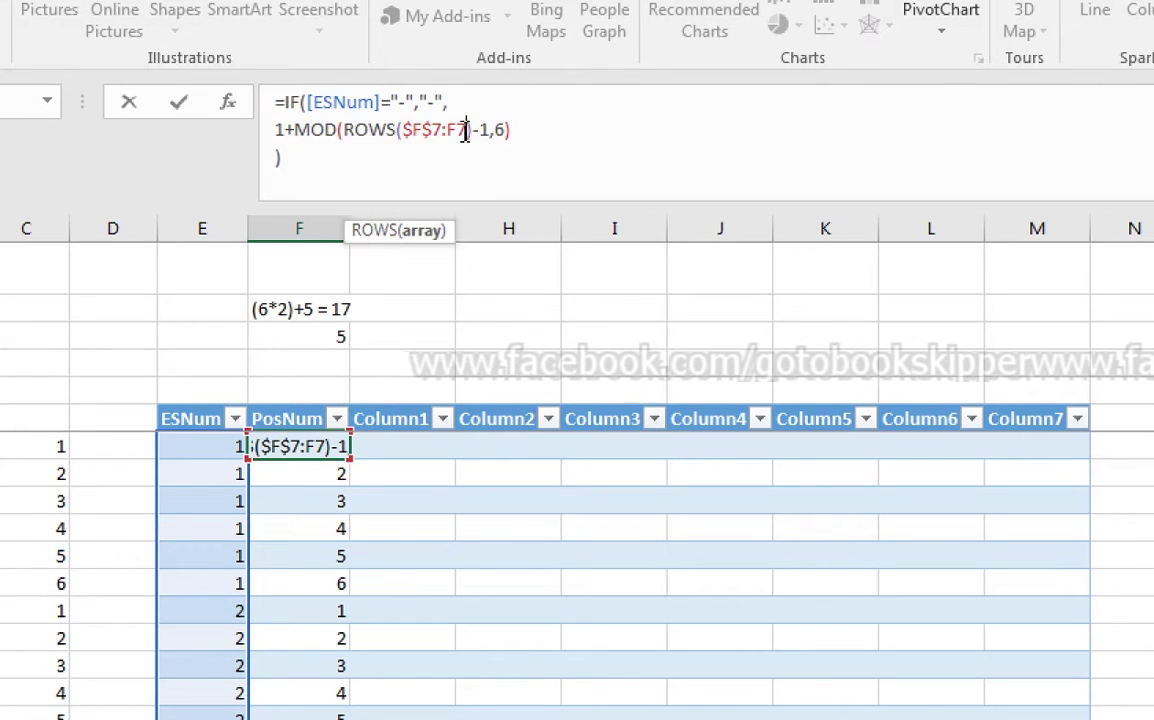
{"action": "key", "text": "shift+Left"}
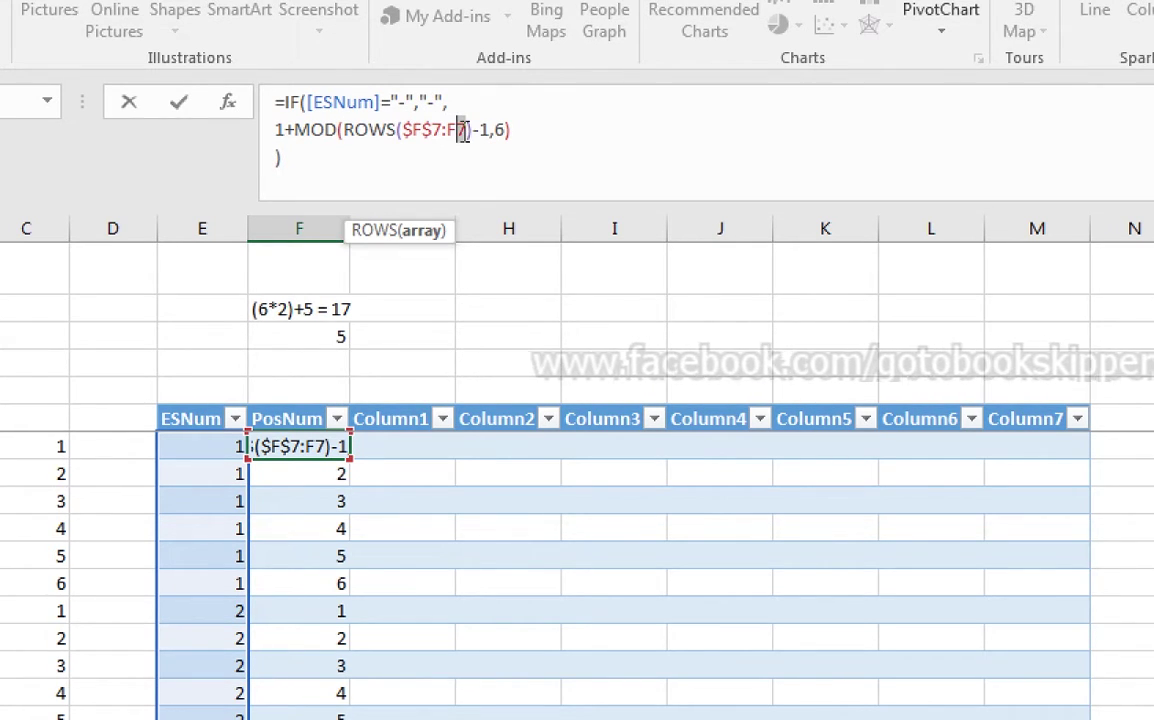
{"action": "key", "text": "shift+Left"}
{"action": "key", "text": "shift+Left"}
{"action": "key", "text": "shift+Left"}
{"action": "key", "text": "shift+Left"}
{"action": "key", "text": "shift+Left"}
{"action": "key", "text": "shift+Left"}
{"action": "key", "text": "shift+Left"}
{"action": "key", "text": "shift+Left"}
{"action": "key", "text": "shift+Left"}
{"action": "key", "text": "shift+Left"}
{"action": "key", "text": "shift+Left"}
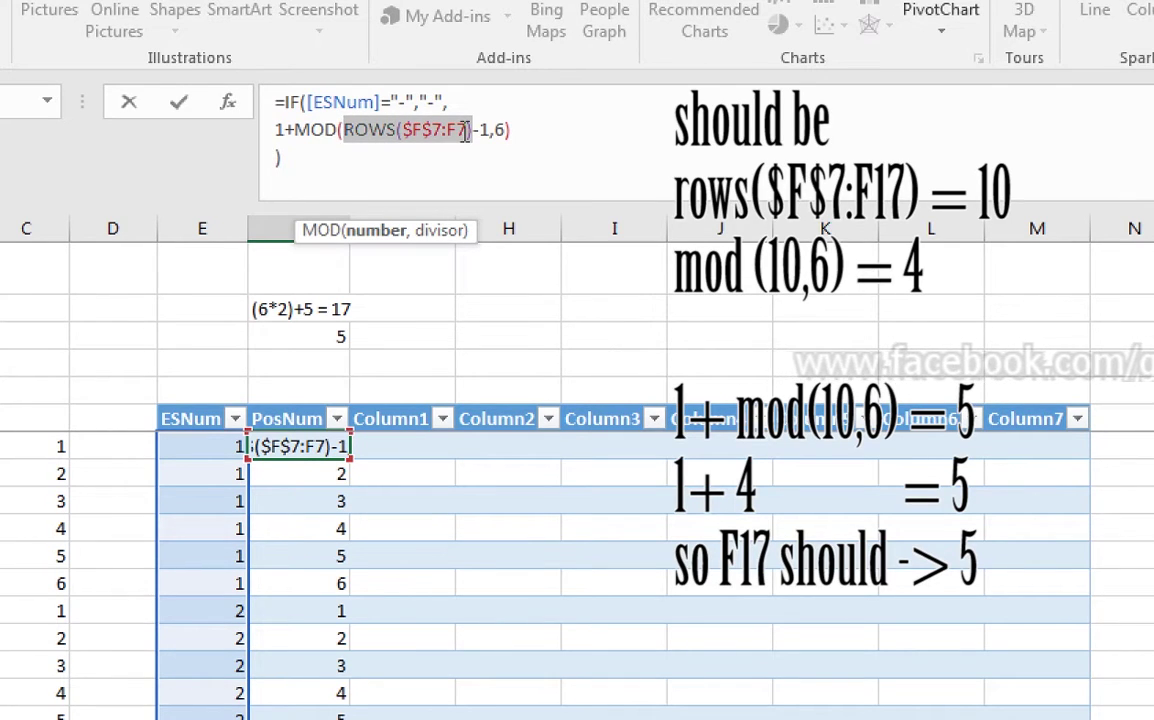
Review the ROWS($F$7:F7)-1 argument and the divisor of MOD, and commit the PosNum formula
{"action": "key", "text": "Left"}
{"action": "key", "text": "Right"}
{"action": "key", "text": "Right"}
{"action": "key", "text": "Right"}
{"action": "key", "text": "Right"}
{"action": "key", "text": "Right"}
{"action": "key", "text": "Right"}
{"action": "key", "text": "Right"}
{"action": "key", "text": "Right"}
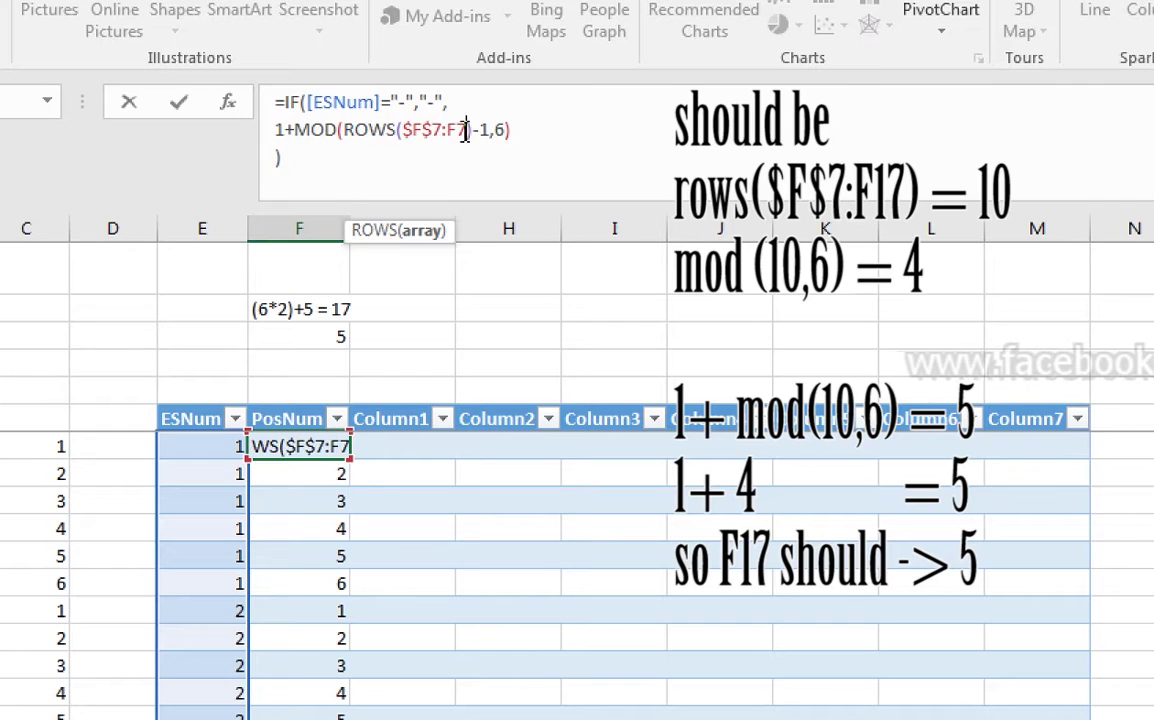
{"action": "key", "text": "Right"}
{"action": "key", "text": "Right"}
{"action": "left_click_drag", "start_coordinate": [343, 130], "coordinate": [493, 133]}
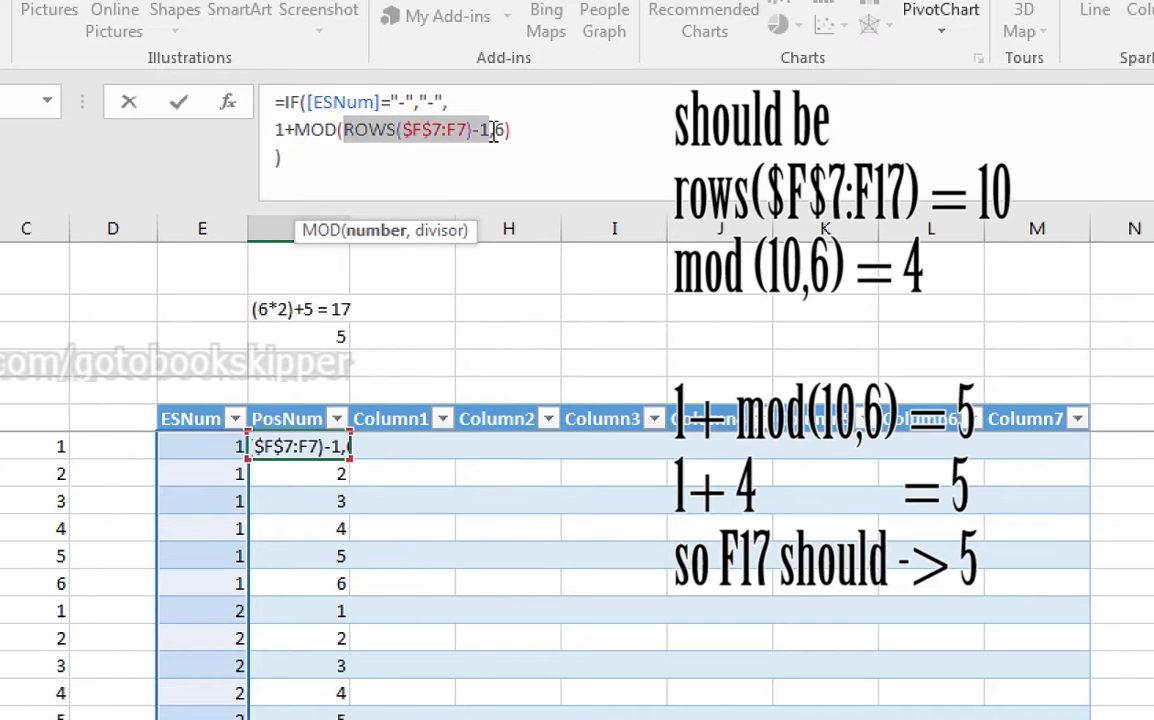
{"action": "left_click", "coordinate": [505, 131]}
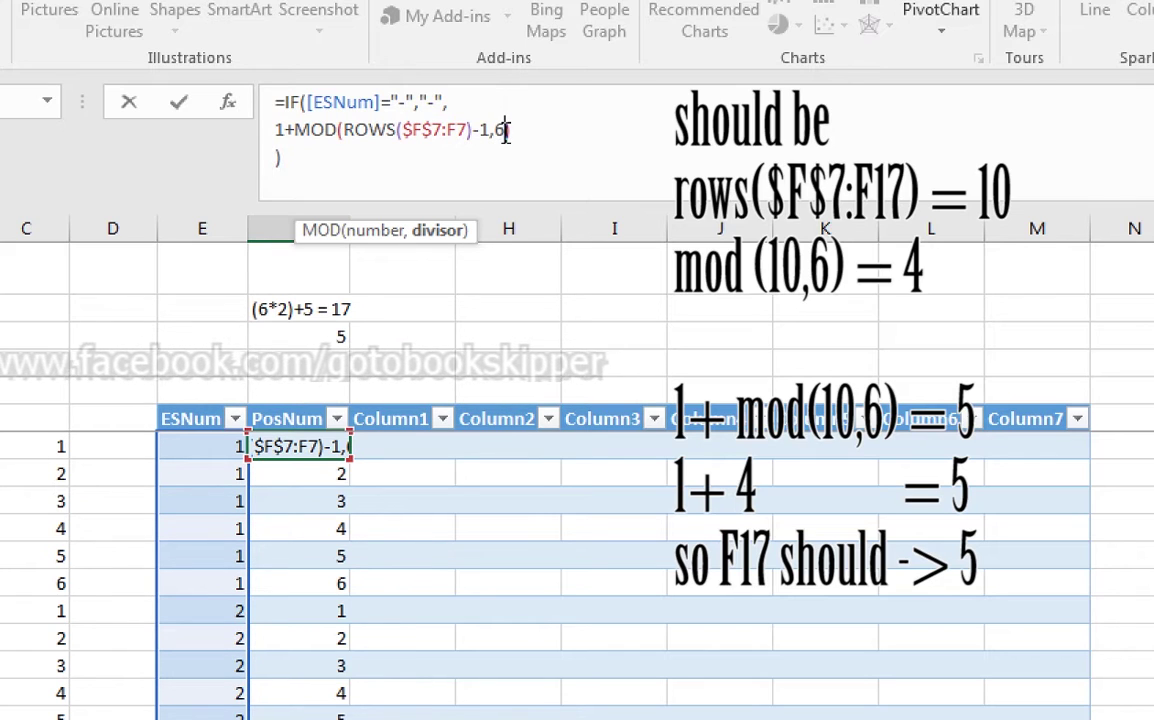
{"action": "type", "text": ")"}
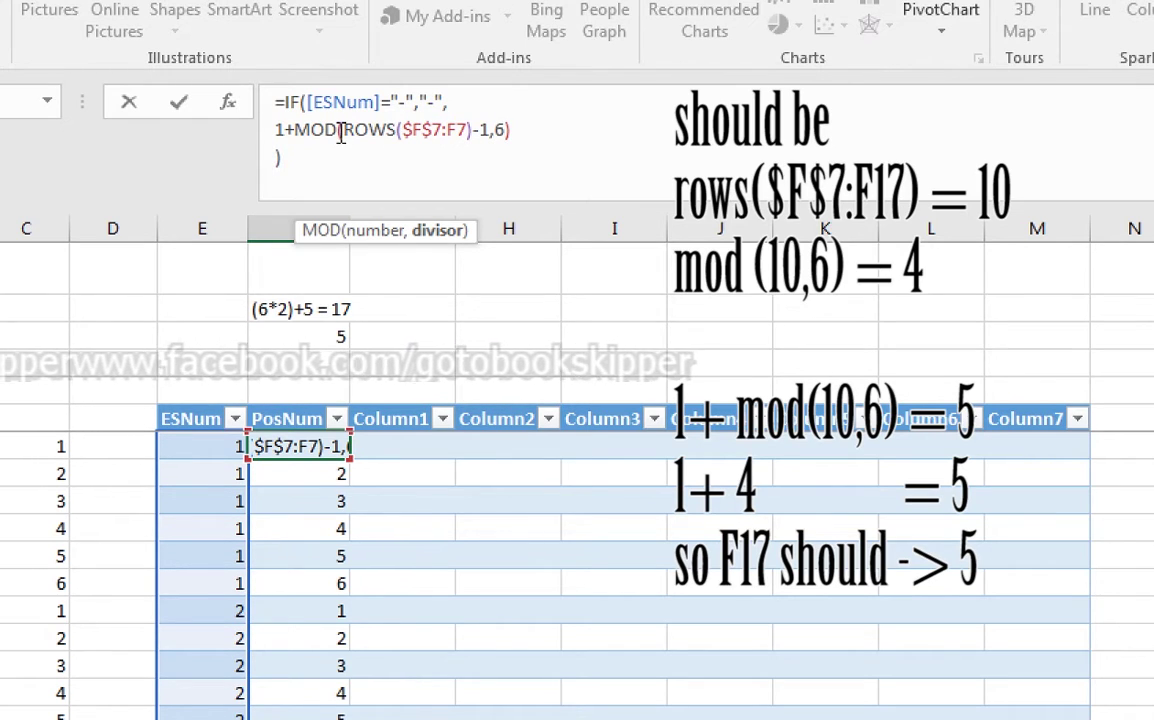
{"action": "key", "text": "ctrl+Return"}
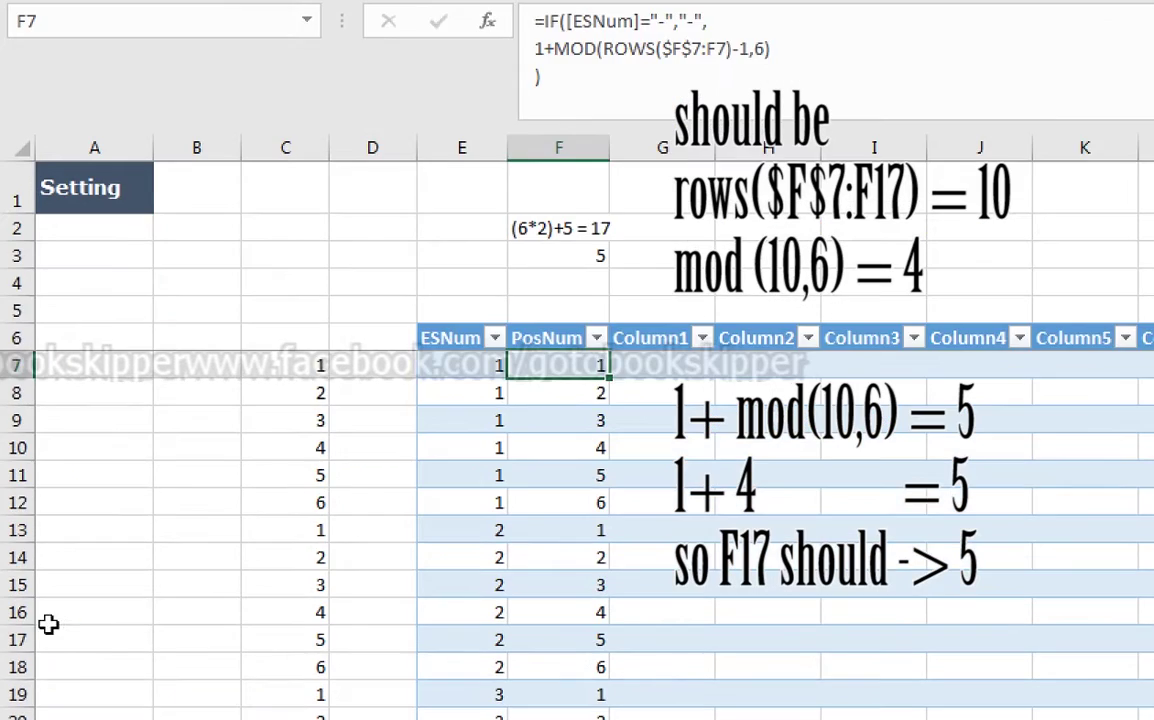
Select cell F17 to check its PosNum value against the MOD calculation
{"action": "scroll", "coordinate": [48, 624], "scroll_direction": "down", "scroll_amount": 2}
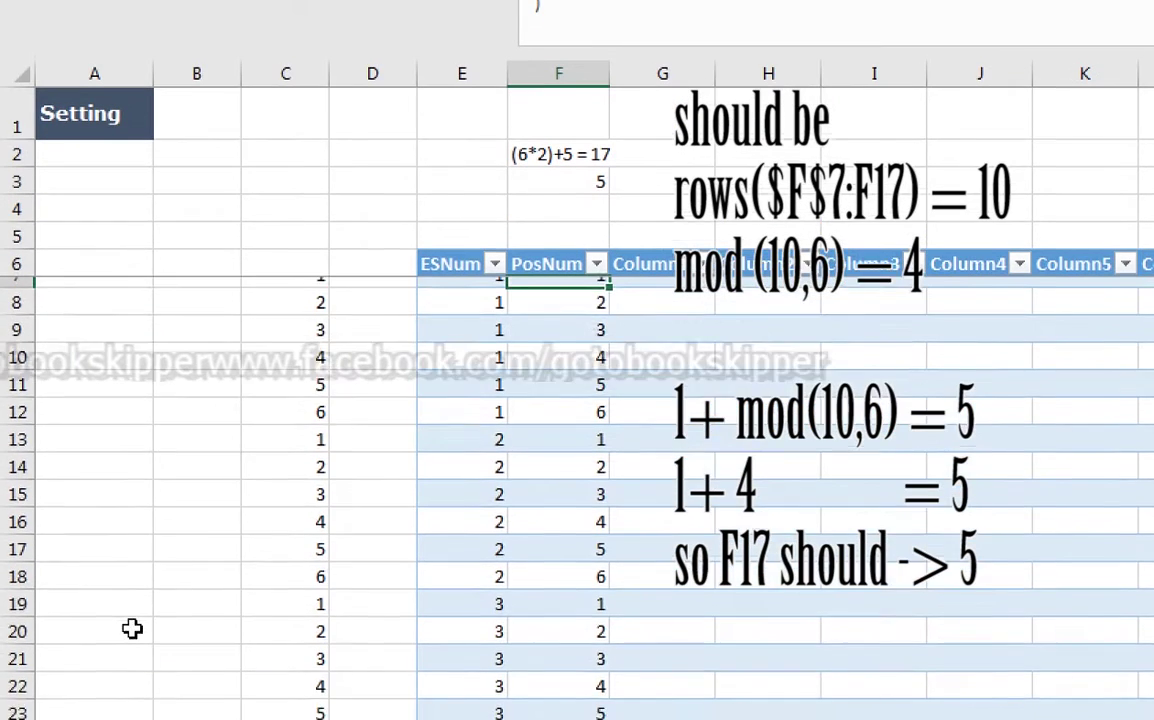
{"action": "scroll", "coordinate": [320, 550], "scroll_direction": "up", "scroll_amount": 1}
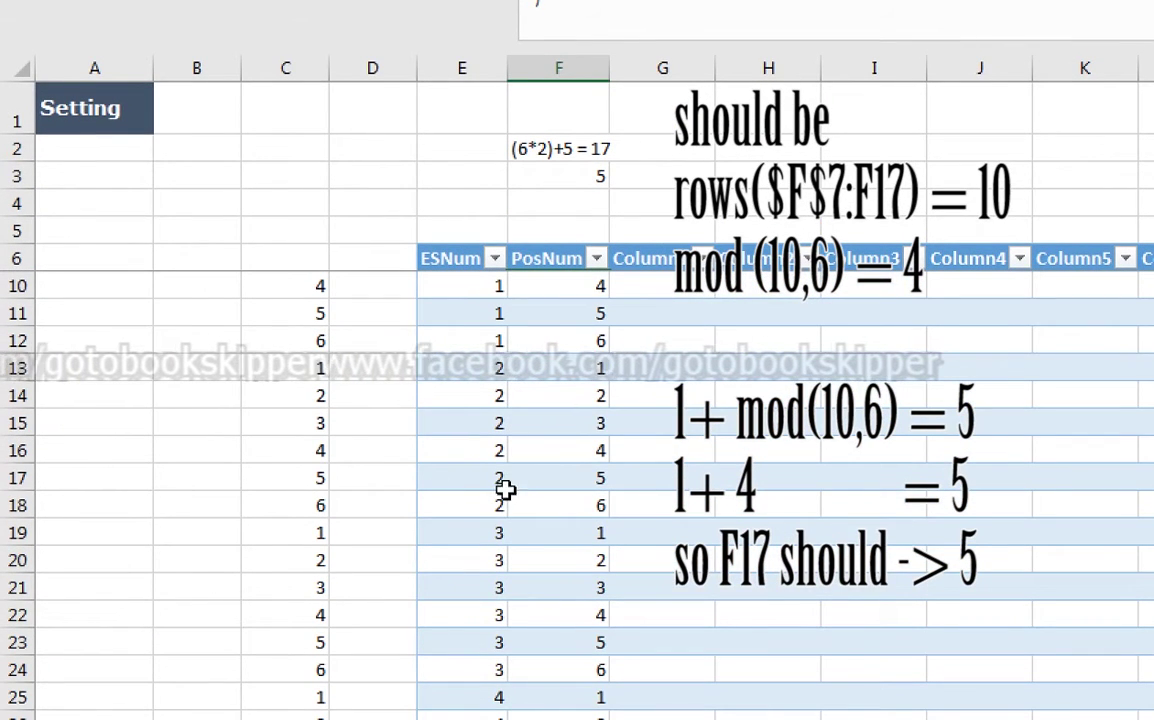
{"action": "left_click", "coordinate": [618, 478]}
{"action": "left_click", "coordinate": [585, 478]}
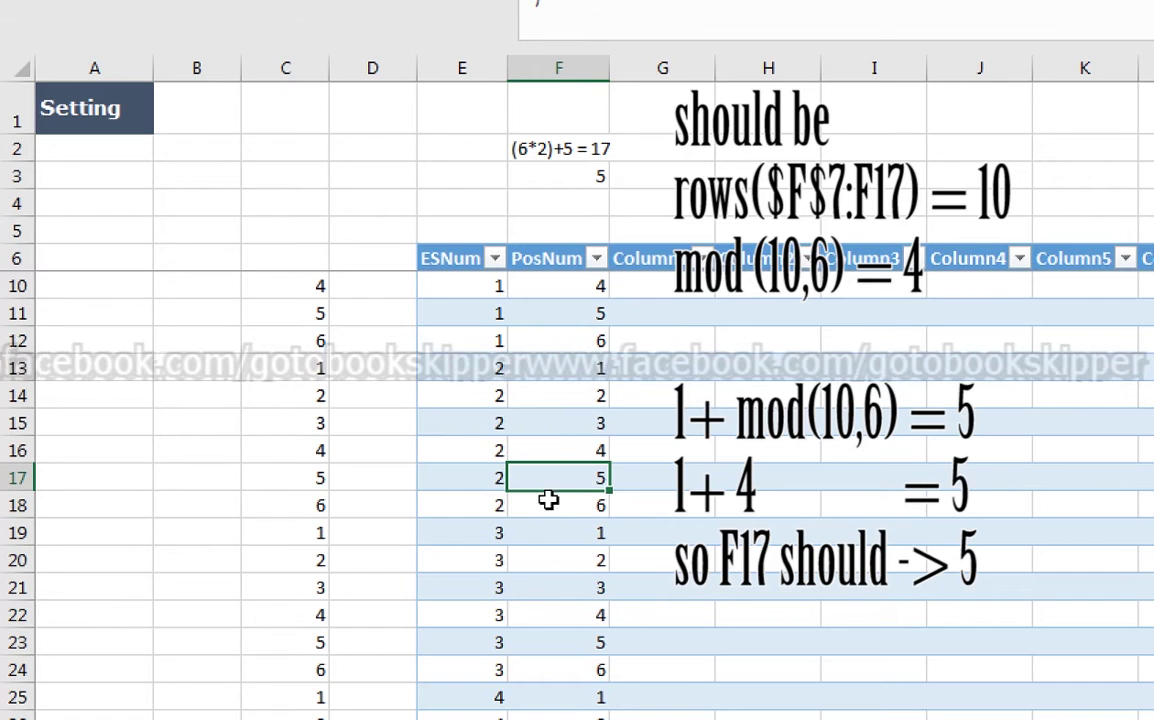